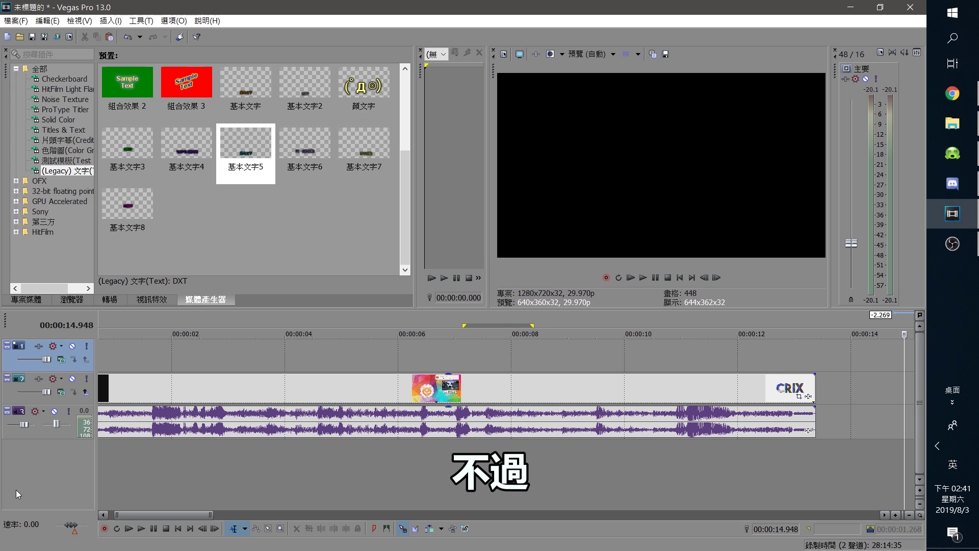
{"action": "scroll", "coordinate": [163, 378], "scroll_direction": "right", "scroll_amount": 3}
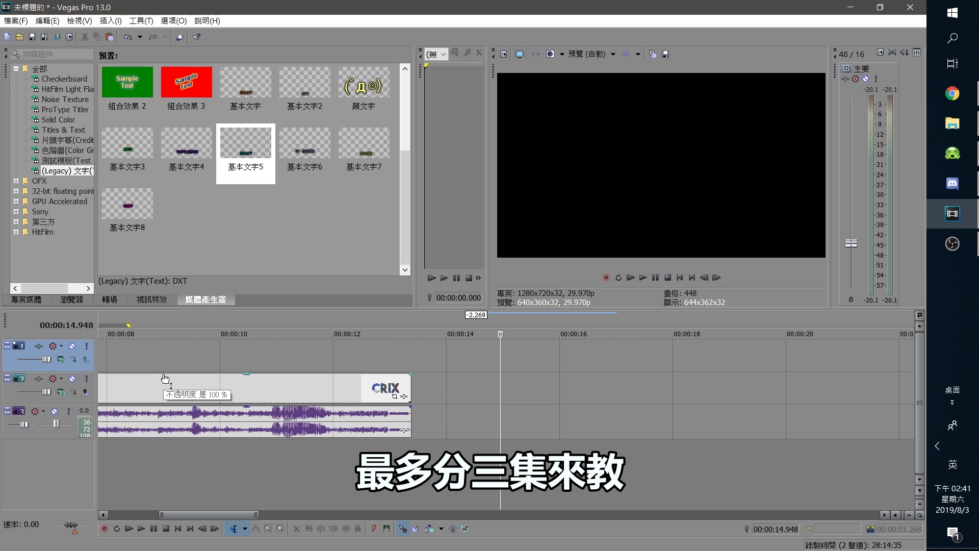
{"action": "scroll", "coordinate": [203, 366], "scroll_direction": "down", "scroll_amount": 6}
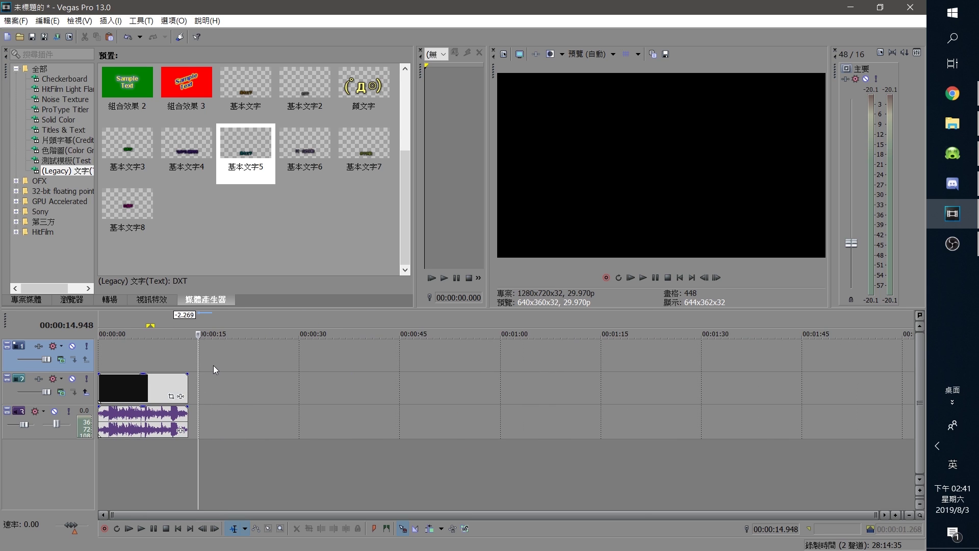
{"action": "scroll", "coordinate": [213, 366], "scroll_direction": "up", "scroll_amount": 3}
{"action": "scroll", "coordinate": [212, 366], "scroll_direction": "down", "scroll_amount": 4}
{"action": "scroll", "coordinate": [134, 349], "scroll_direction": "up", "scroll_amount": 3}
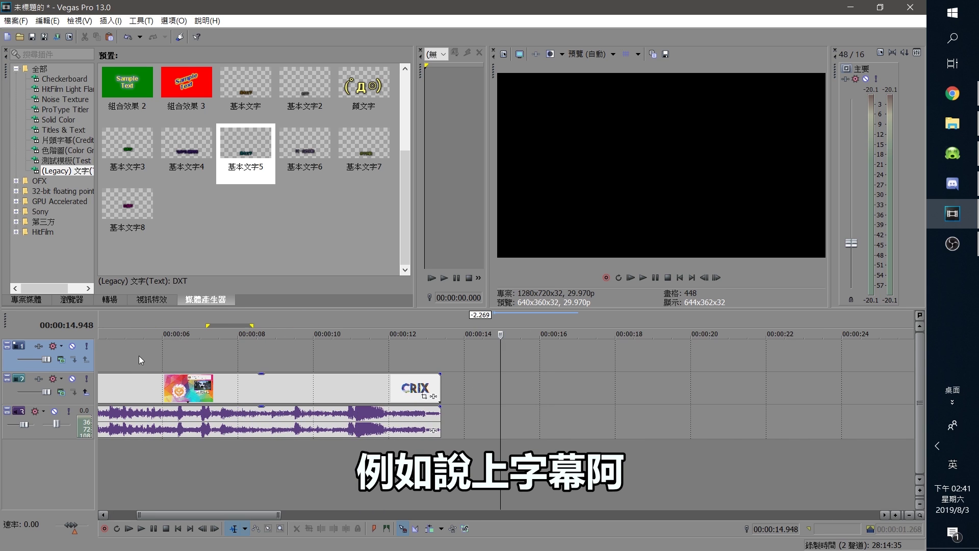
{"action": "scroll", "coordinate": [148, 358], "scroll_direction": "down", "scroll_amount": 2}
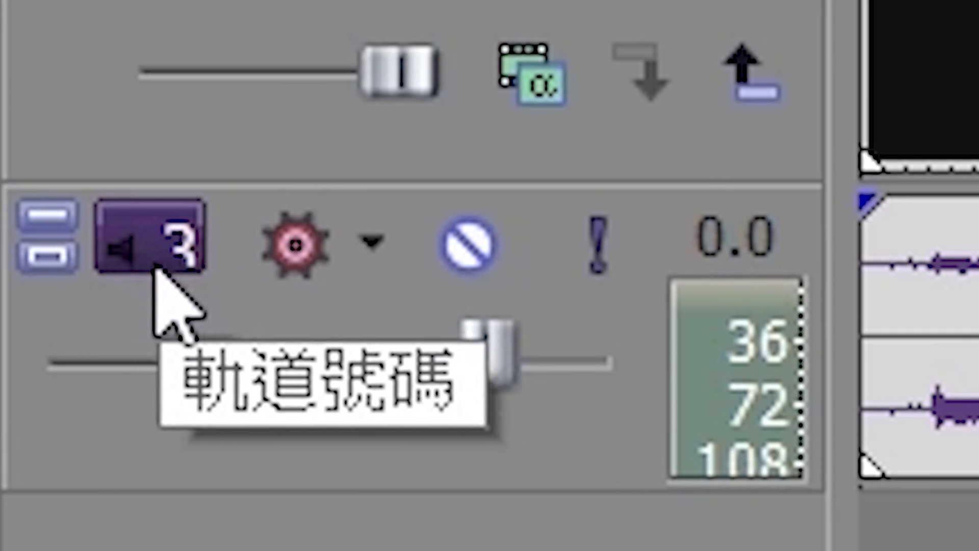
Step: Select the clip's audio event and its linked video event in turn at 00:00:01.902
{"action": "left_click", "coordinate": [243, 420]}
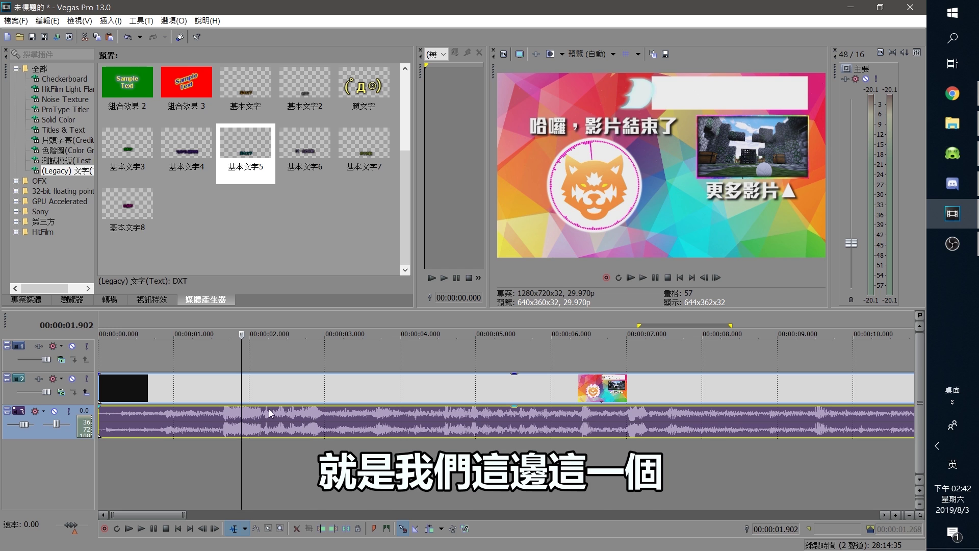
{"action": "left_click", "coordinate": [241, 379]}
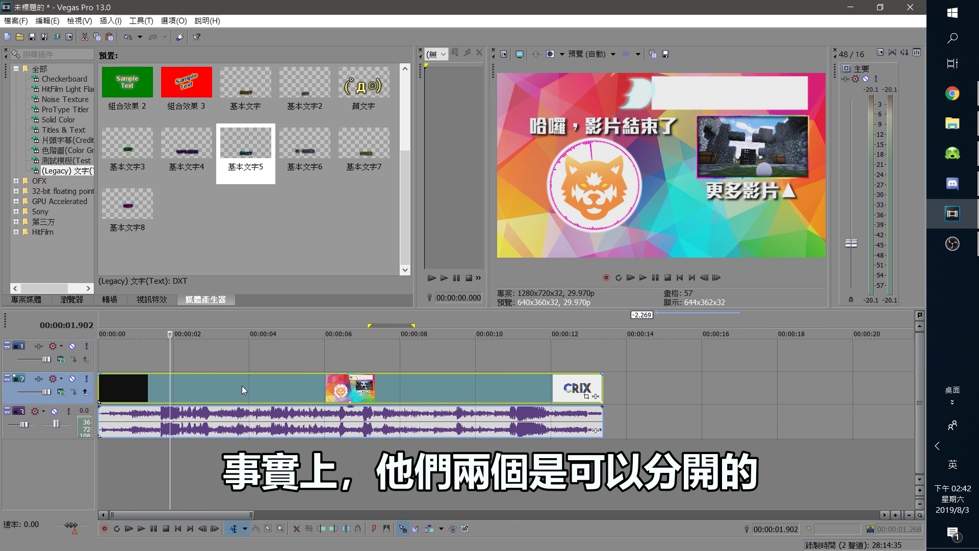
{"action": "right_click", "coordinate": [242, 386]}
{"action": "key", "text": "Escape"}
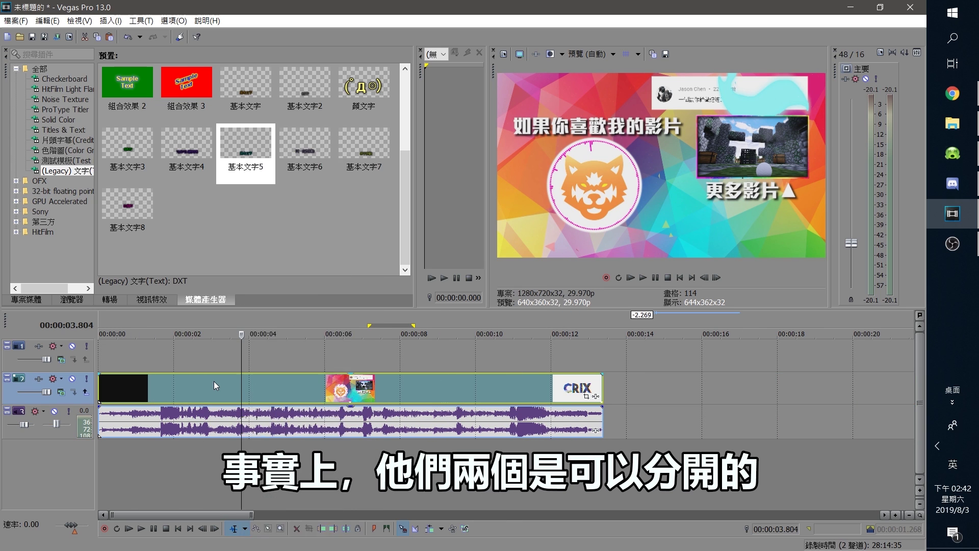
Step: View the Pan/Crop settings of the video event and close them without changes
{"action": "right_click", "coordinate": [213, 381]}
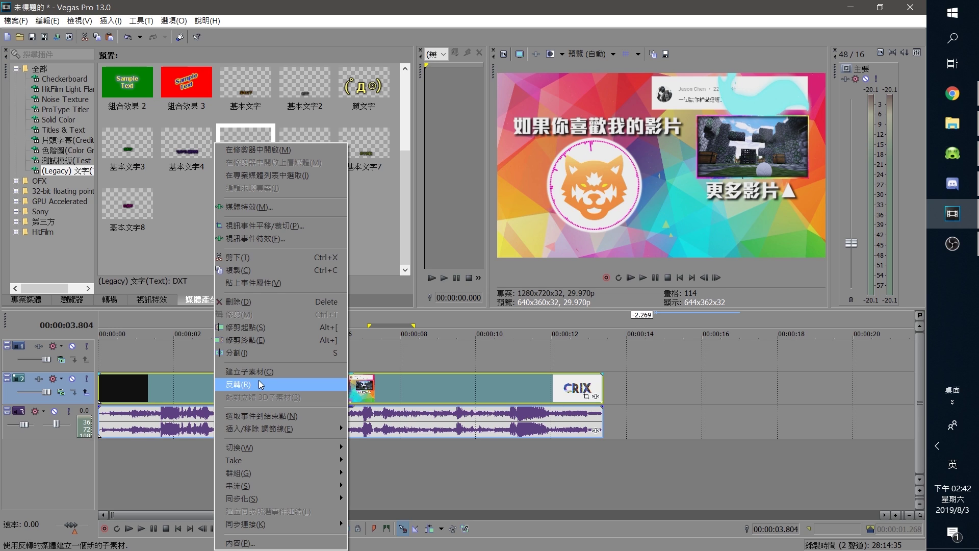
{"action": "left_click", "coordinate": [279, 226]}
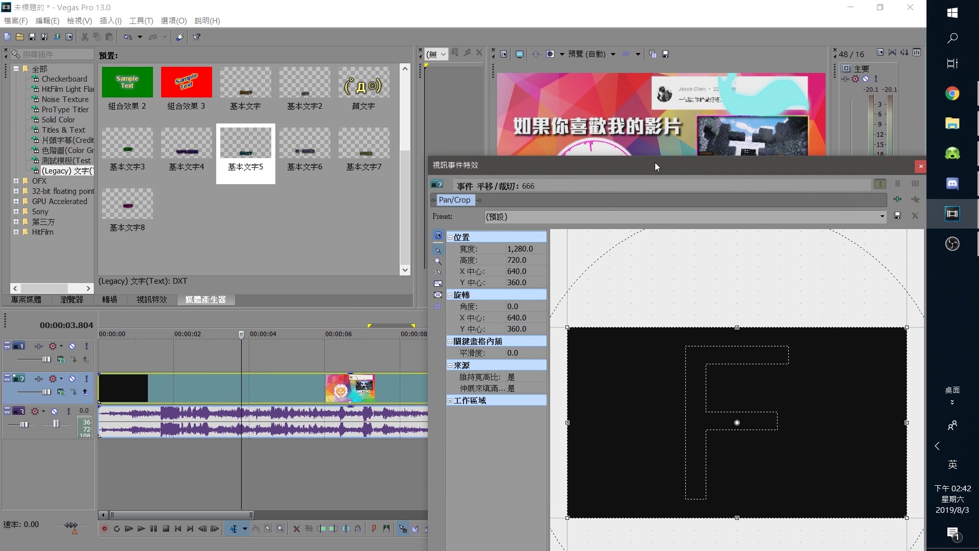
{"action": "left_click_drag", "start_coordinate": [656, 163], "coordinate": [471, 179]}
{"action": "left_click", "coordinate": [547, 175]}
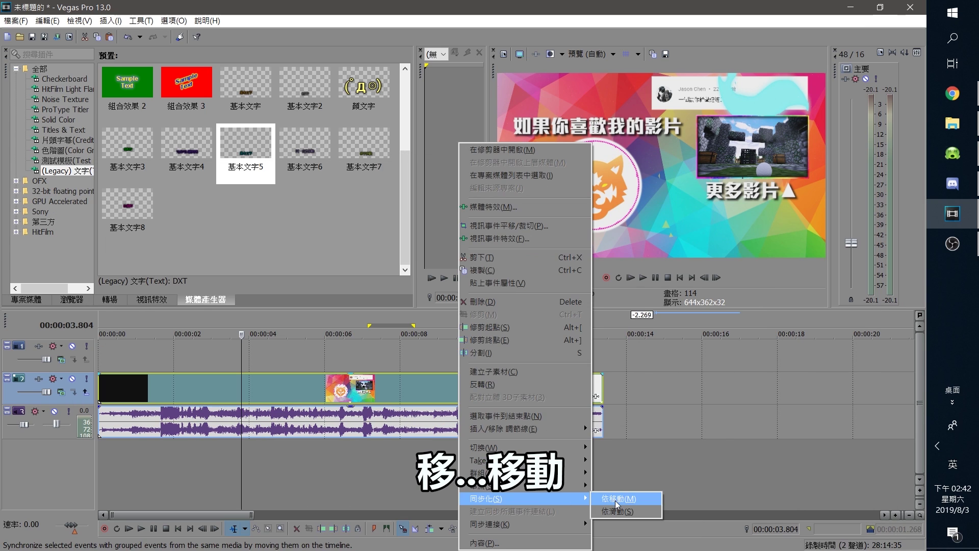
{"action": "left_click", "coordinate": [615, 499]}
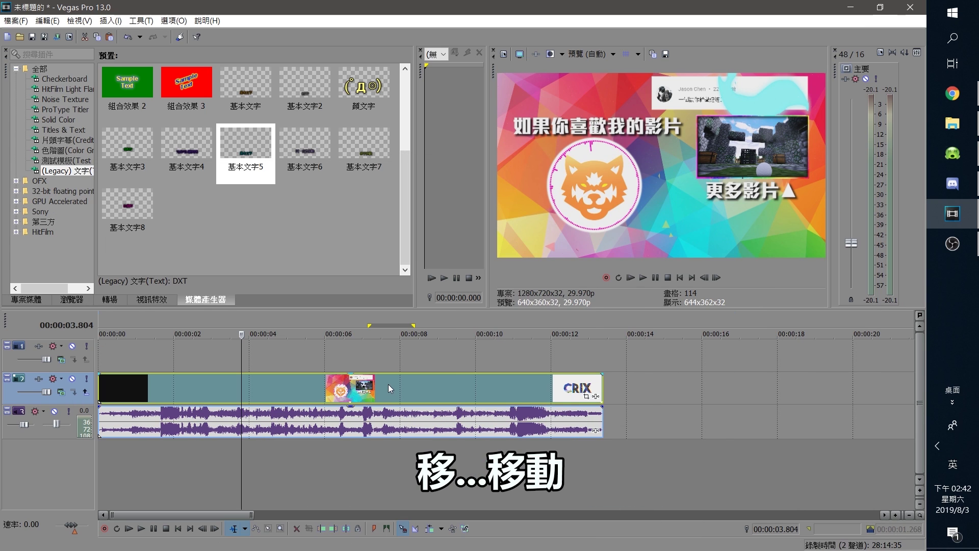
Step: Try to shift the clip along the timeline and undo the move
{"action": "left_click_drag", "start_coordinate": [387, 384], "coordinate": [568, 378]}
{"action": "scroll", "coordinate": [676, 456], "scroll_direction": "up", "scroll_amount": 2}
{"action": "key", "text": "ctrl+z"}
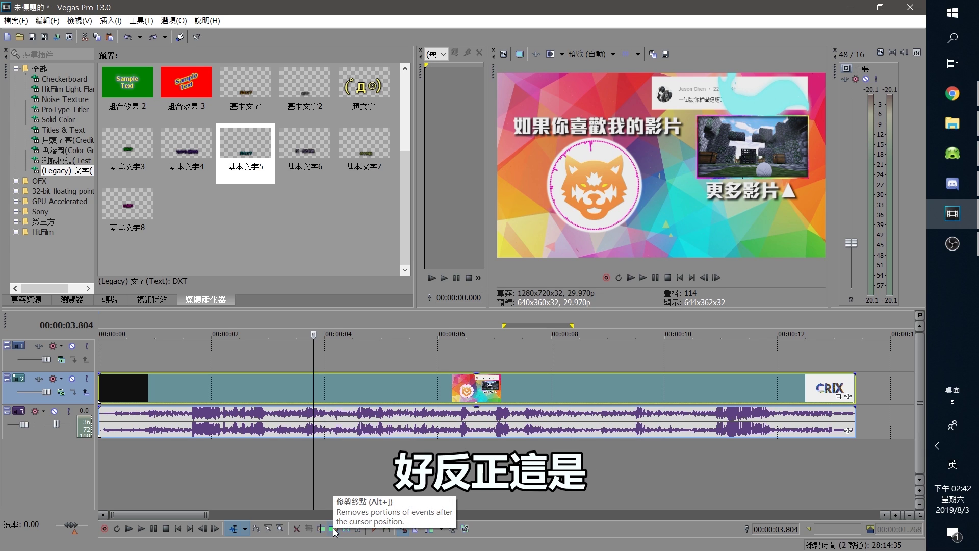
Step: Split the clip at 00:00:04.338, shift the second piece 0.133 s away from the cut and move it back
{"action": "scroll", "coordinate": [445, 312], "scroll_direction": "down", "scroll_amount": 2}
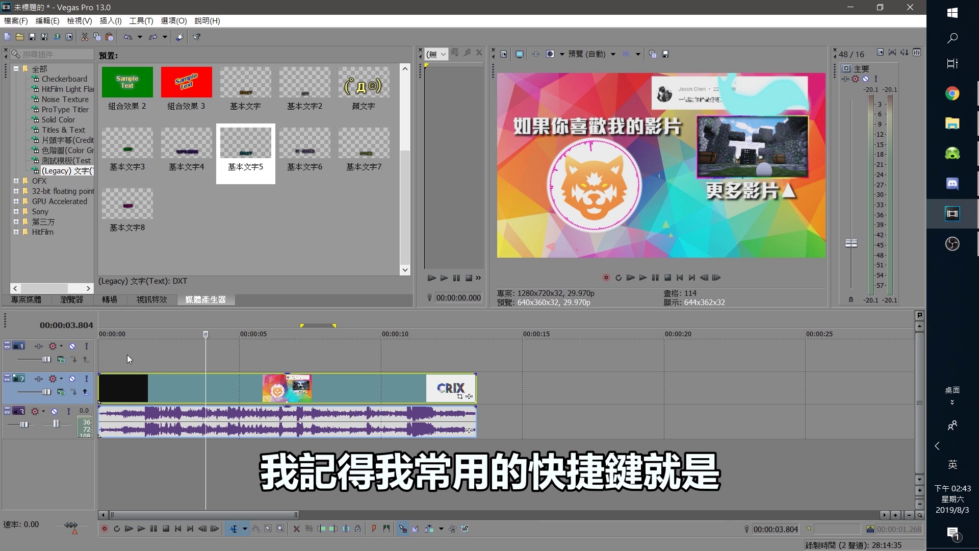
{"action": "left_click", "coordinate": [222, 381]}
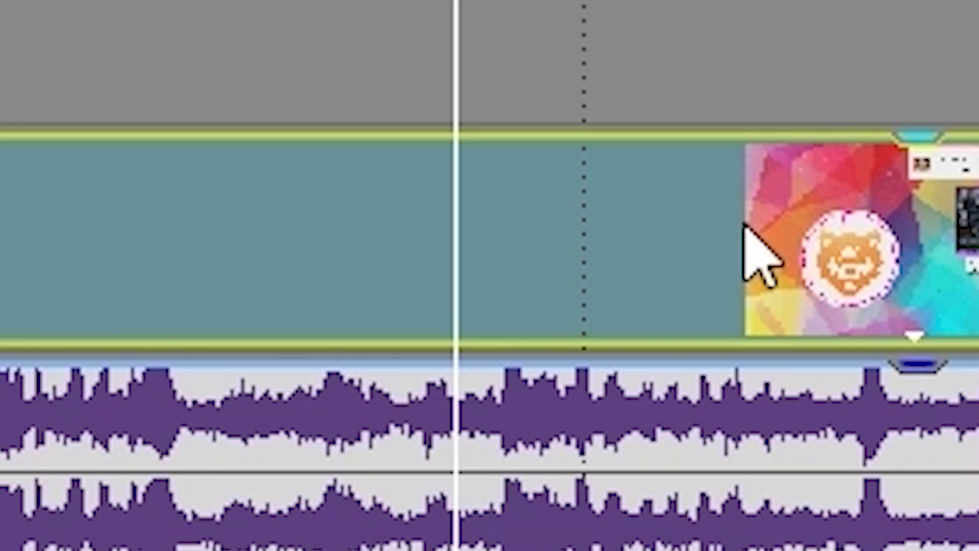
{"action": "key", "text": "s"}
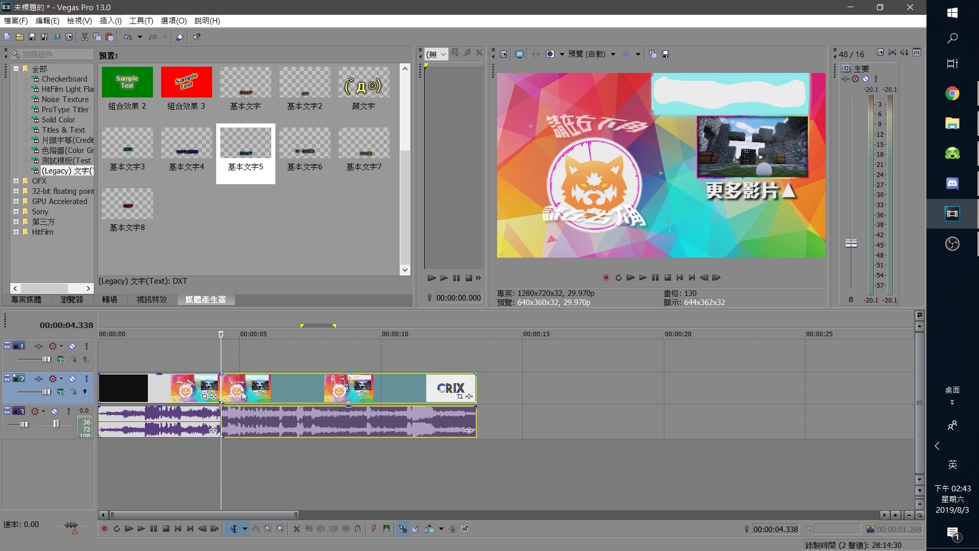
{"action": "scroll", "coordinate": [493, 411], "scroll_direction": "up", "scroll_amount": 8}
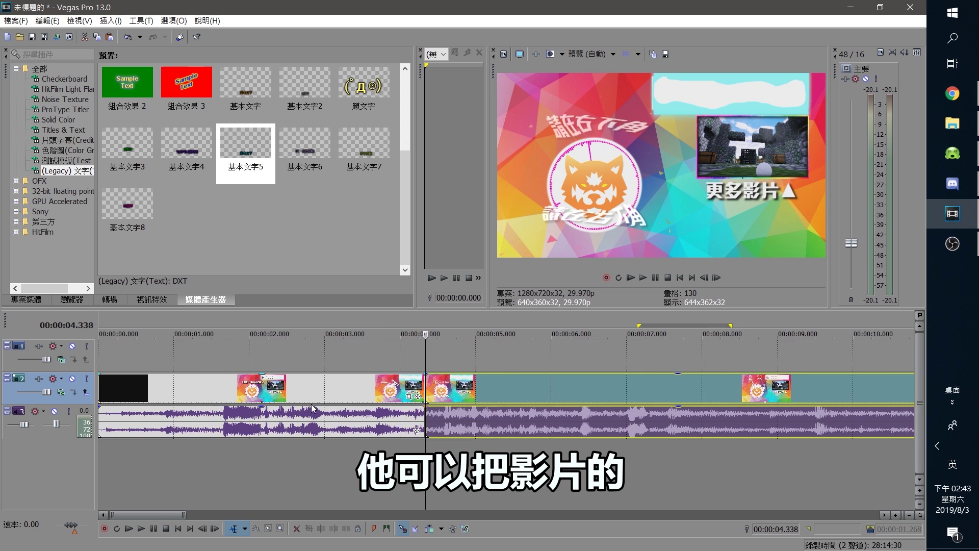
{"action": "mouse_move", "coordinate": [605, 388]}
{"action": "left_mouse_down"}
{"action": "mouse_move", "coordinate": [670, 387]}
{"action": "mouse_move", "coordinate": [599, 391]}
{"action": "left_mouse_up"}
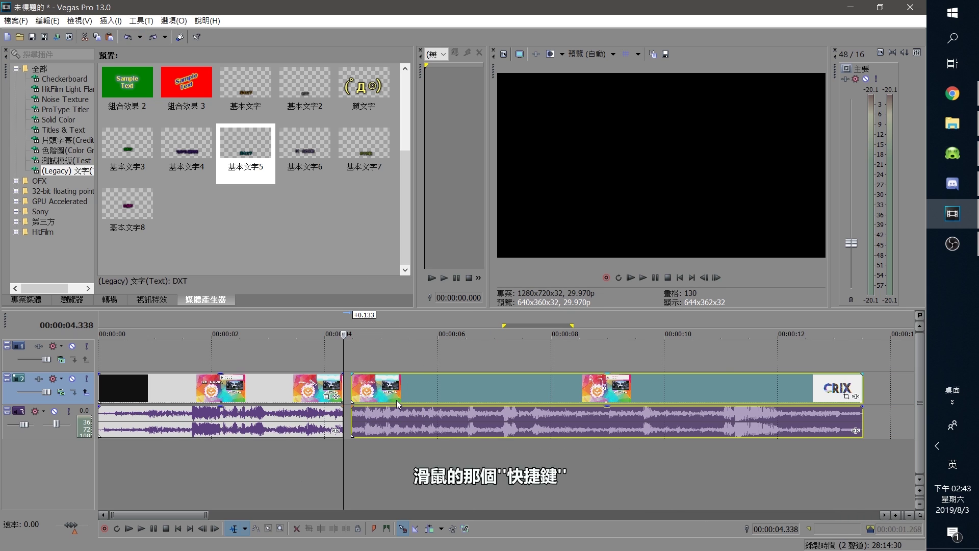
{"action": "left_click_drag", "start_coordinate": [406, 397], "coordinate": [401, 397]}
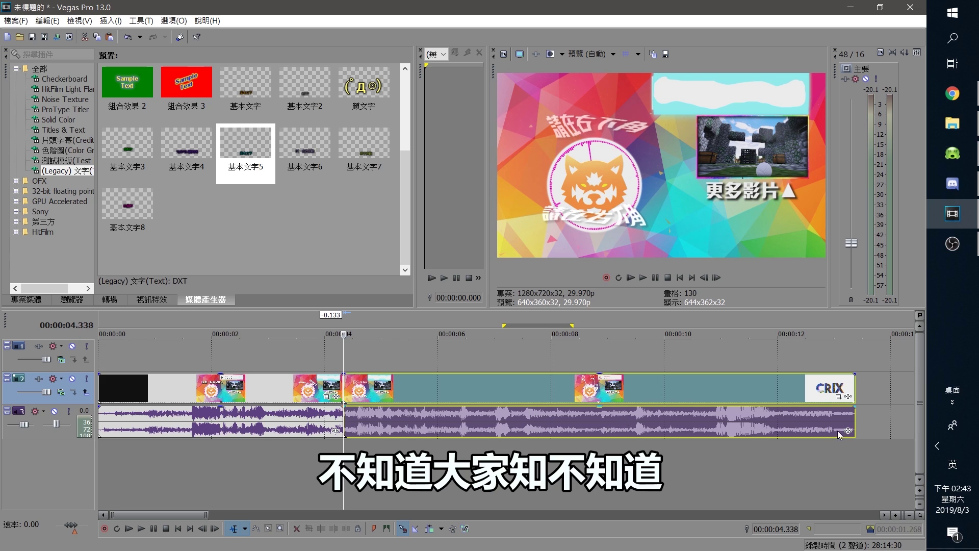
Step: View the mouse button assignments in Logitech Gaming Software and close it
{"action": "left_click", "coordinate": [938, 446]}
{"action": "left_click", "coordinate": [896, 474]}
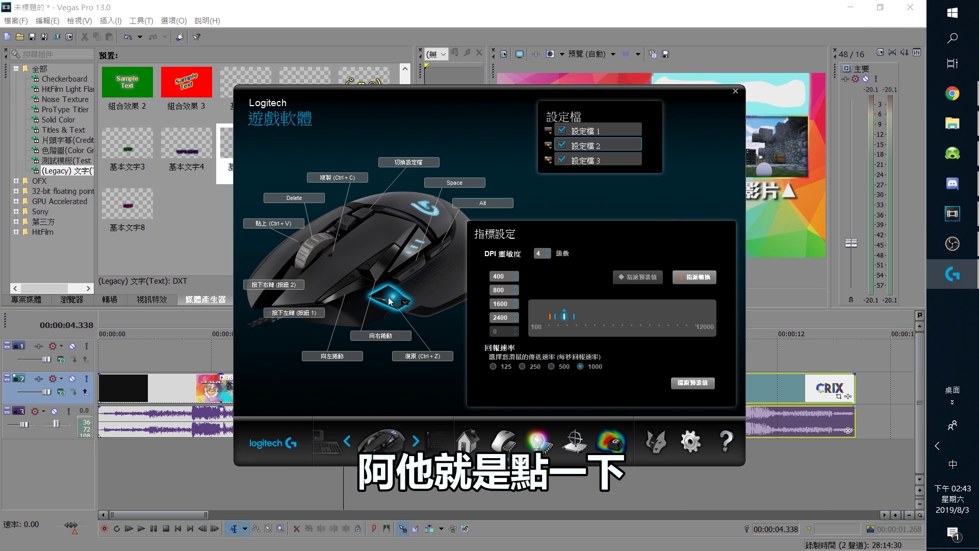
{"action": "left_click", "coordinate": [735, 92]}
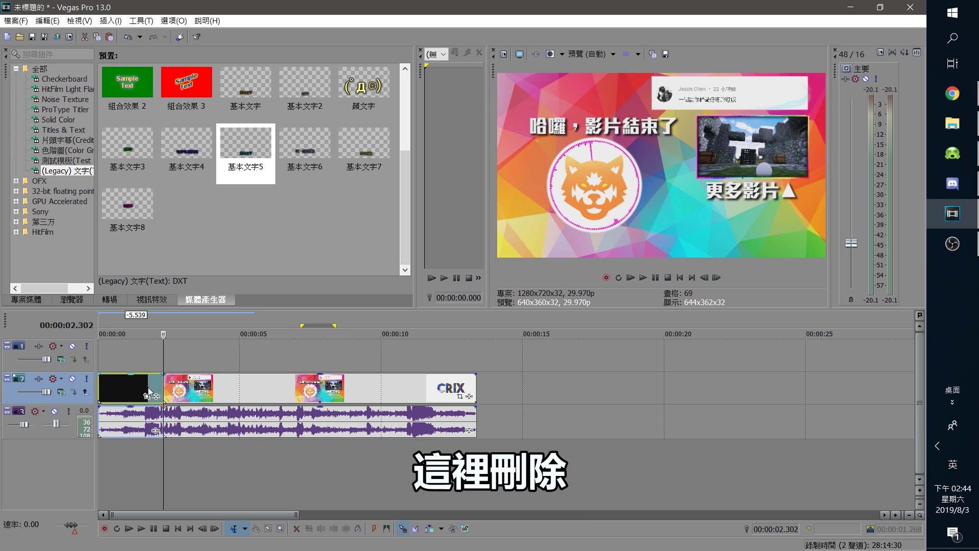
Step: Delete the segment before 00:00:02.302 and move the remaining segment toward the timeline's start
{"action": "key", "text": "Delete"}
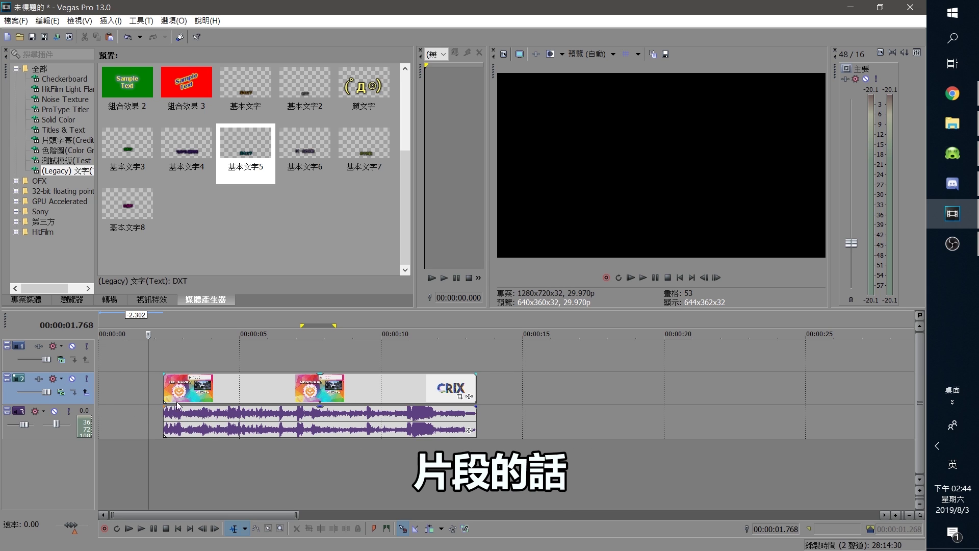
{"action": "left_click_drag", "start_coordinate": [215, 397], "coordinate": [150, 397]}
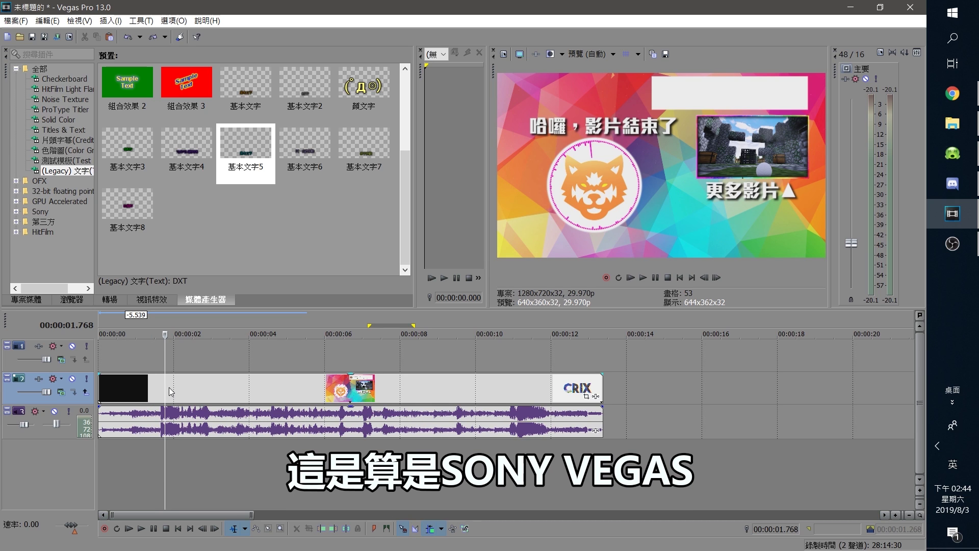
Step: Try splitting the clip at 00:00:01.768 and undo the edit
{"action": "scroll", "coordinate": [171, 393], "scroll_direction": "up", "scroll_amount": 5}
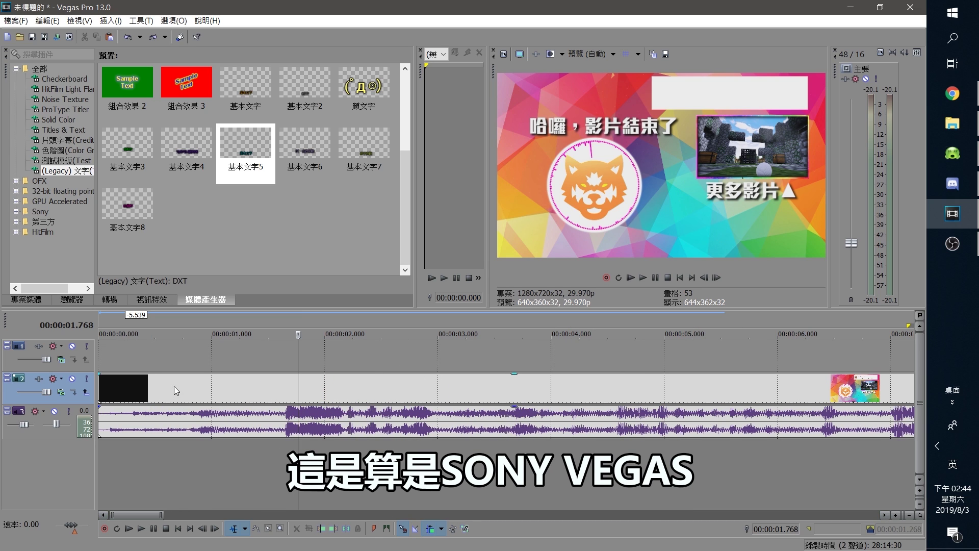
{"action": "left_click", "coordinate": [300, 395]}
{"action": "key", "text": "s"}
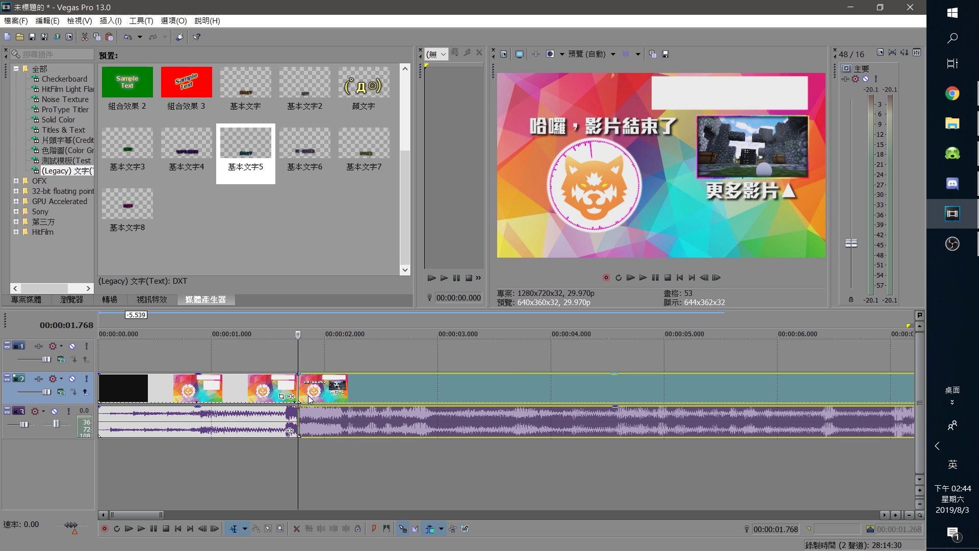
{"action": "left_click", "coordinate": [264, 395]}
{"action": "key", "text": "ctrl+z"}
{"action": "key", "text": "ctrl+z"}
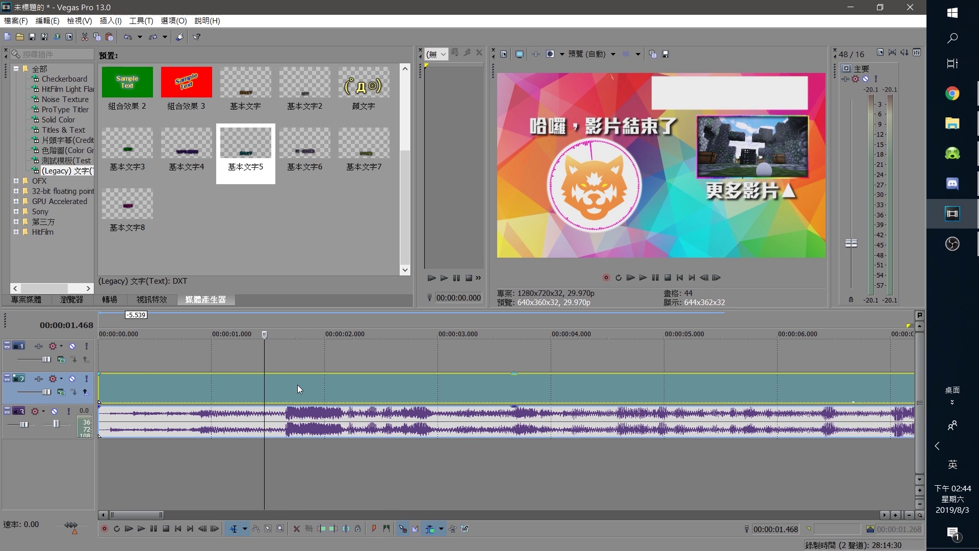
Step: Try splitting the clip at 00:00:01.468, select its opening segment and undo the edit
{"action": "scroll", "coordinate": [295, 386], "scroll_direction": "down", "scroll_amount": 10}
{"action": "scroll", "coordinate": [294, 386], "scroll_direction": "up", "scroll_amount": 5}
{"action": "scroll", "coordinate": [295, 386], "scroll_direction": "down", "scroll_amount": 4}
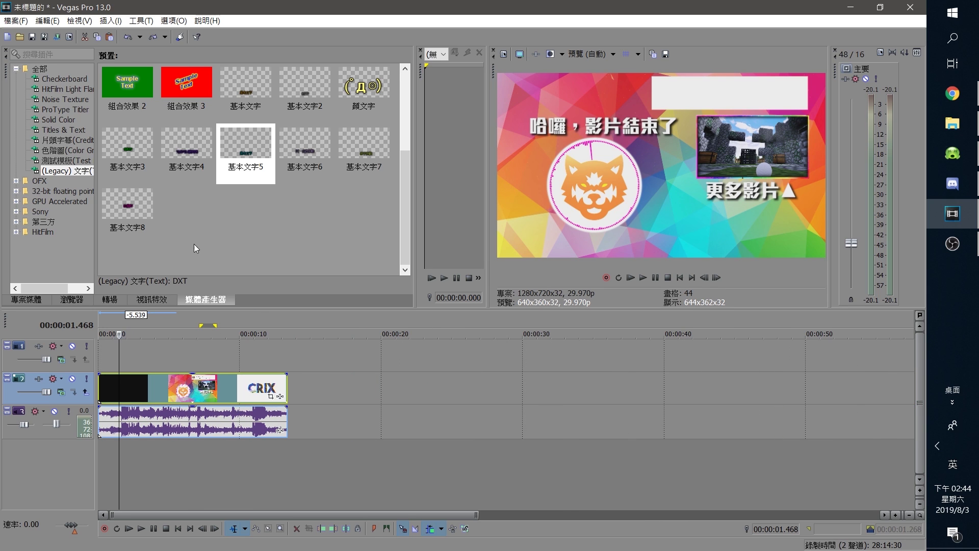
{"action": "key", "text": "s"}
{"action": "left_click", "coordinate": [106, 383]}
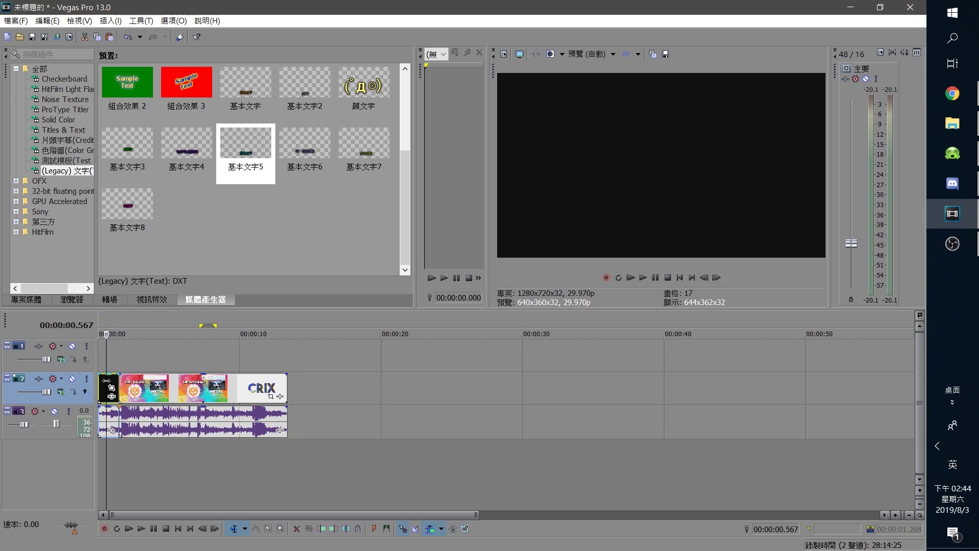
{"action": "key", "text": "ctrl+z"}
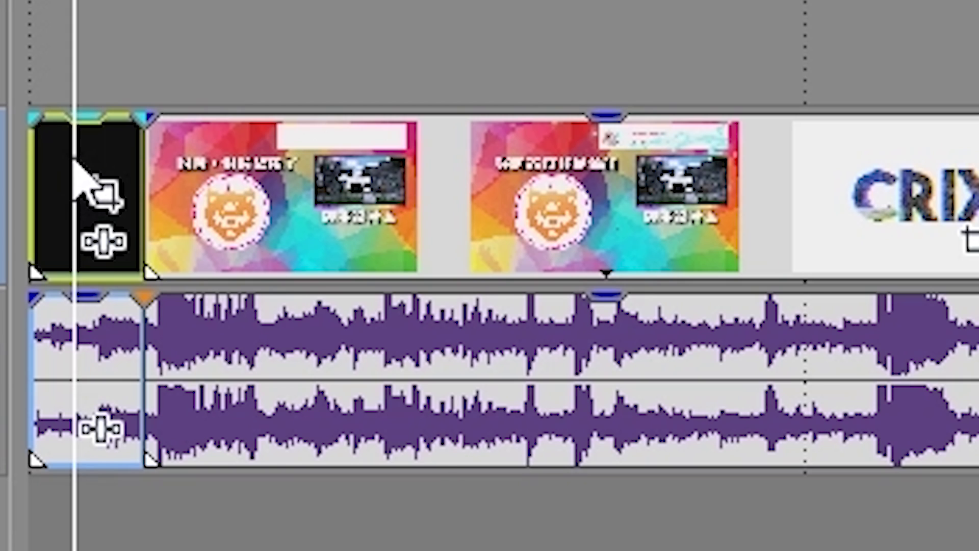
{"action": "key", "text": "Delete"}
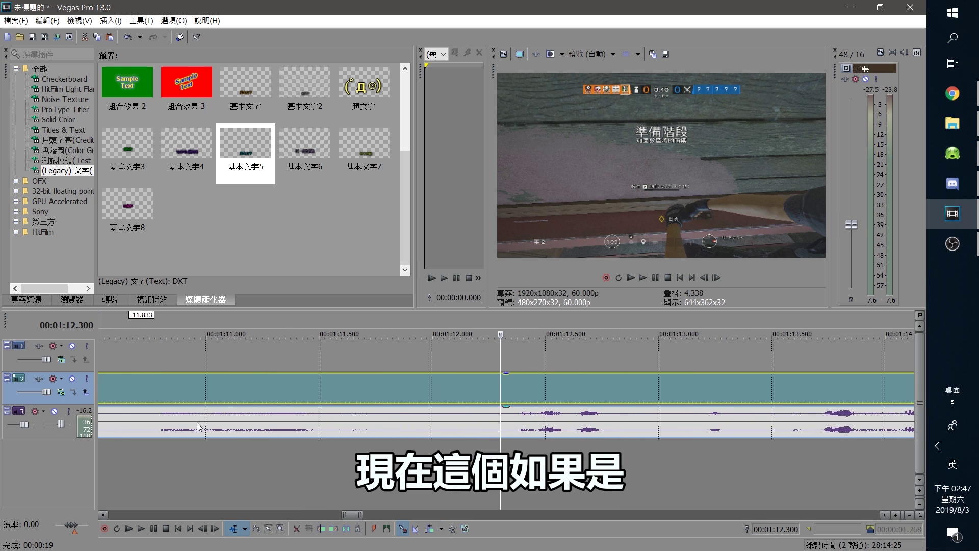
Step: Split the gameplay clip at 00:01:10.783 and 00:01:11.483, around the quiet stretch of audio
{"action": "left_click", "coordinate": [160, 421]}
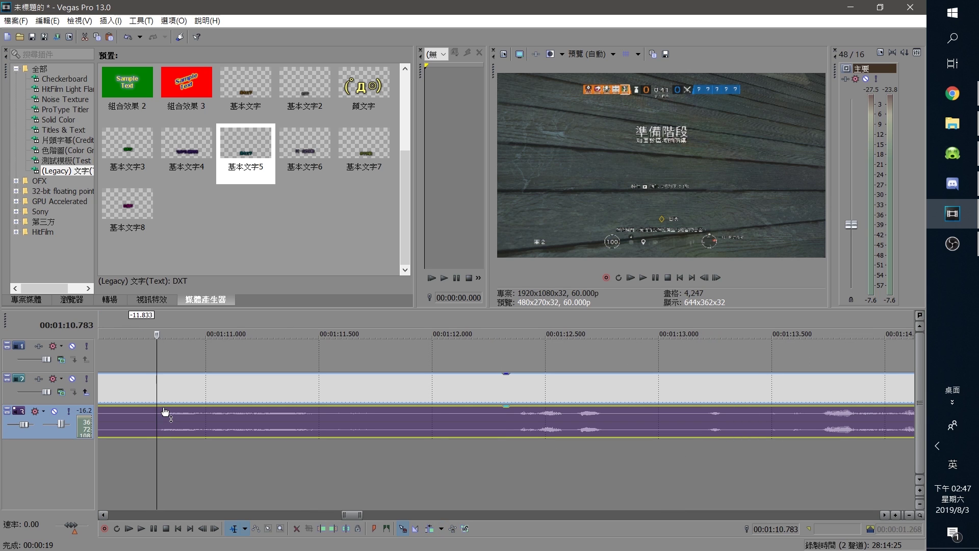
{"action": "key", "text": "s"}
{"action": "left_click", "coordinate": [316, 421]}
{"action": "key", "text": "s"}
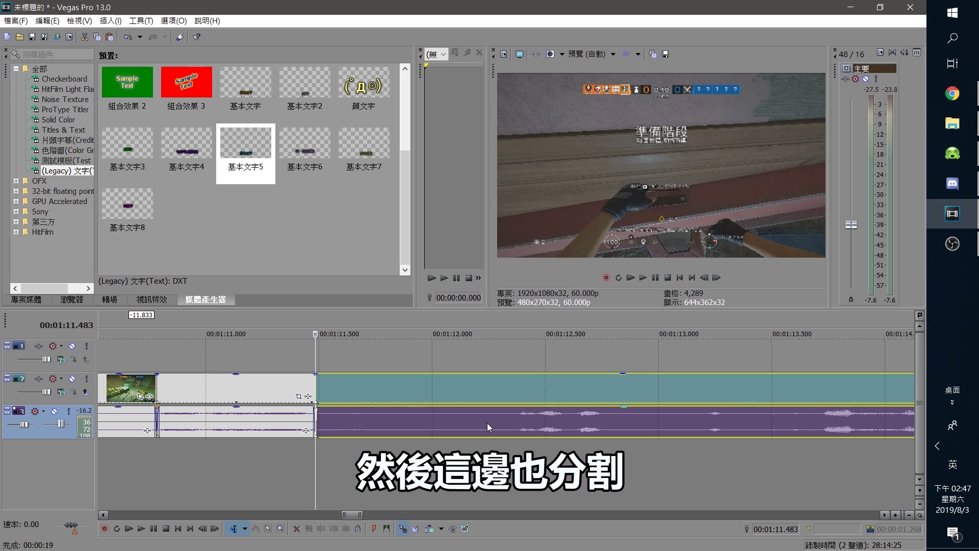
Step: Turn on automatic ripple editing and play the gameplay clip from 00:01:12.383 to find the laugh
{"action": "left_click", "coordinate": [519, 414]}
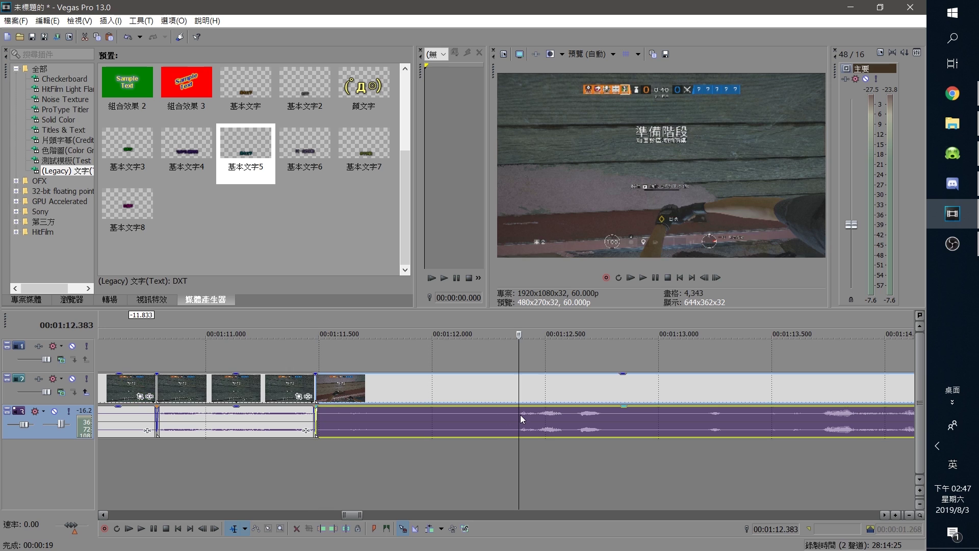
{"action": "left_click", "coordinate": [429, 530]}
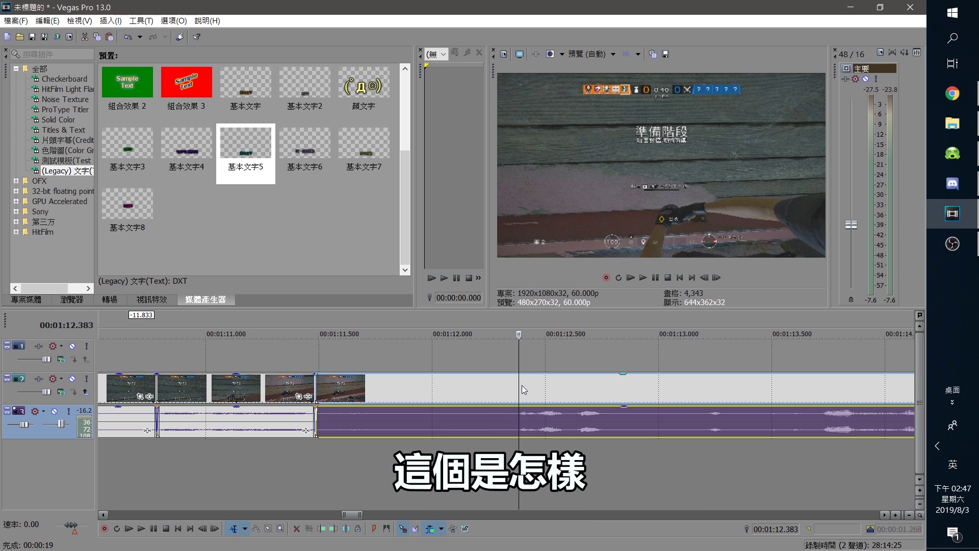
{"action": "key", "text": "space"}
{"action": "key", "text": "Return"}
{"action": "scroll", "coordinate": [475, 411], "scroll_direction": "up", "scroll_amount": 3}
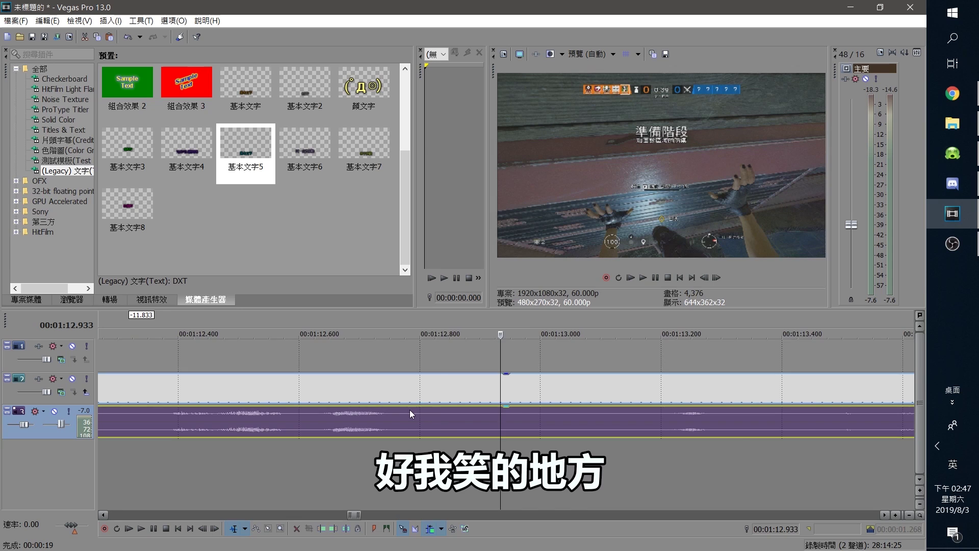
Step: Split the gameplay clip at 00:01:12.383 and 00:01:12.767 to isolate the laugh
{"action": "scroll", "coordinate": [398, 403], "scroll_direction": "down", "scroll_amount": 4}
{"action": "left_click", "coordinate": [375, 393]}
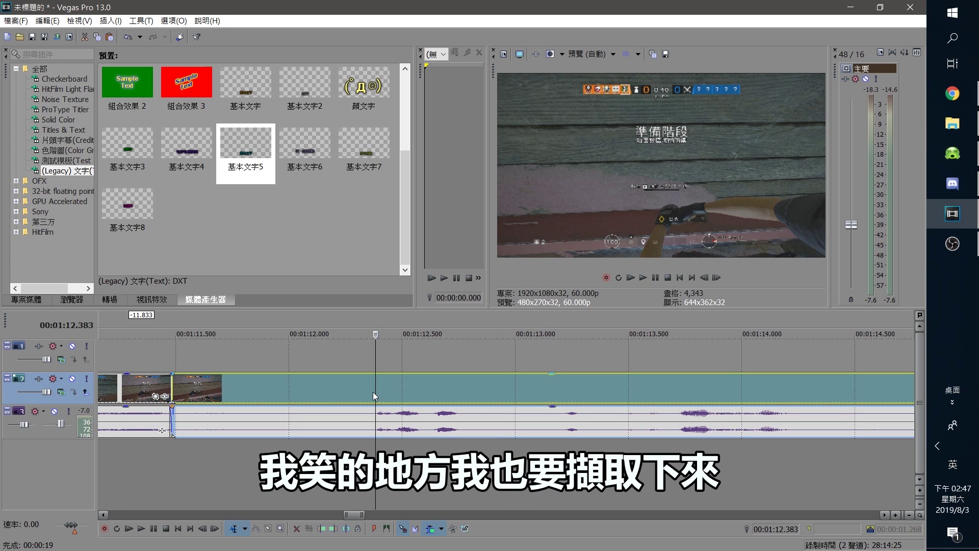
{"action": "key", "text": "s"}
{"action": "left_click", "coordinate": [463, 391]}
{"action": "key", "text": "s"}
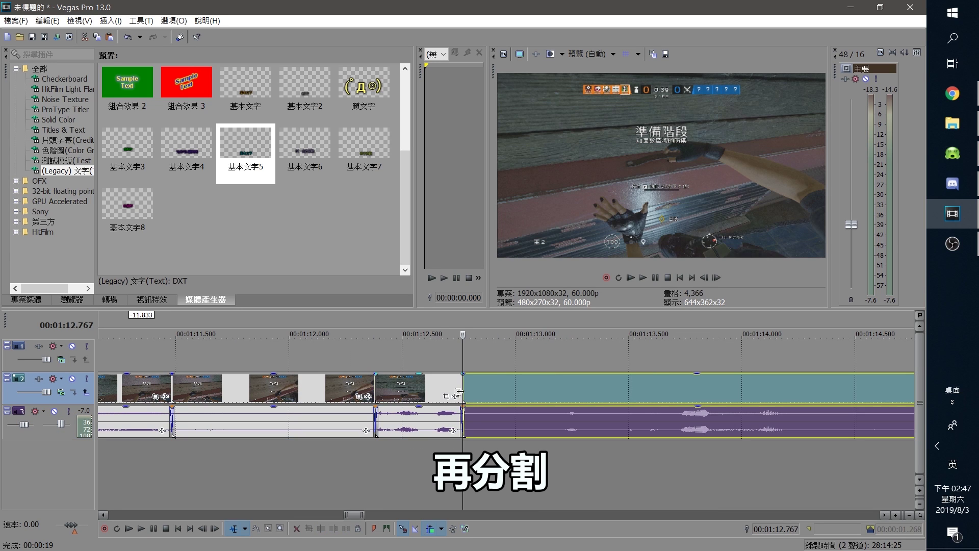
Step: Delete the gameplay segment between the splits at 00:01:11.483 and 00:01:12.383, letting the following clips ripple back
{"action": "left_click", "coordinate": [289, 389]}
{"action": "scroll", "coordinate": [301, 389], "scroll_direction": "down", "scroll_amount": 1}
{"action": "scroll", "coordinate": [327, 390], "scroll_direction": "up", "scroll_amount": 1}
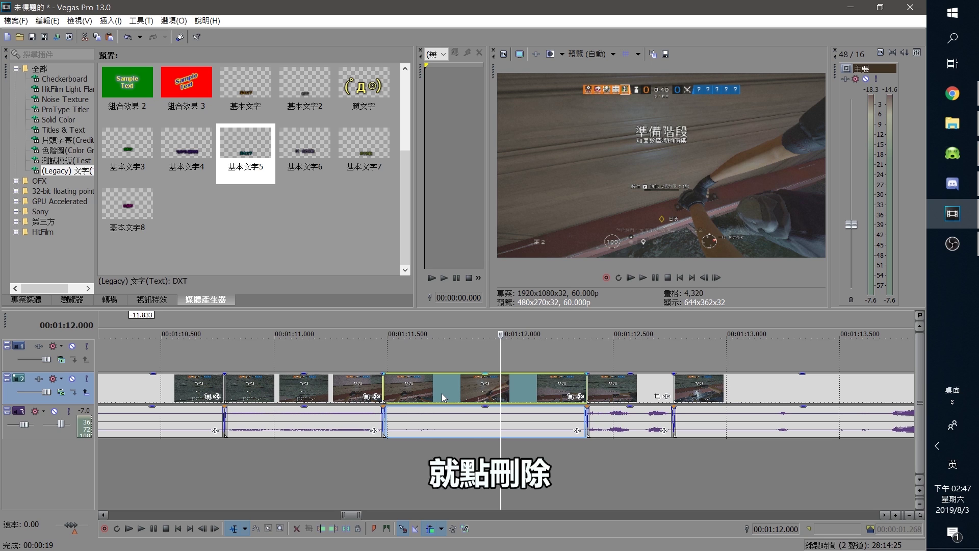
{"action": "key", "text": "Delete"}
{"action": "scroll", "coordinate": [443, 377], "scroll_direction": "down", "scroll_amount": 4}
{"action": "left_click", "coordinate": [448, 355]}
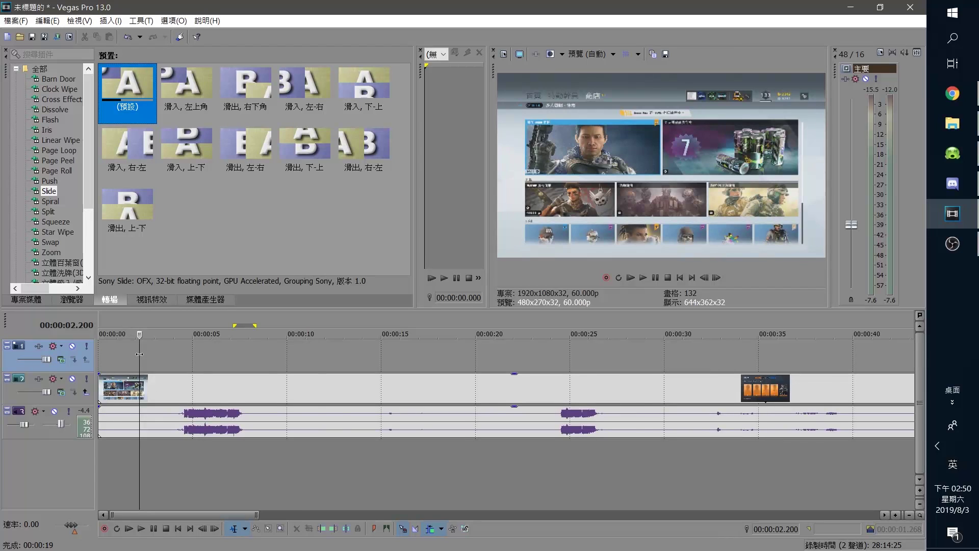
Step: Add a fade-in of about 0.23 s to the start of the video event and about 0.25 s to its audio
{"action": "scroll", "coordinate": [138, 365], "scroll_direction": "up", "scroll_amount": 5}
{"action": "scroll", "coordinate": [136, 368], "scroll_direction": "down", "scroll_amount": 6}
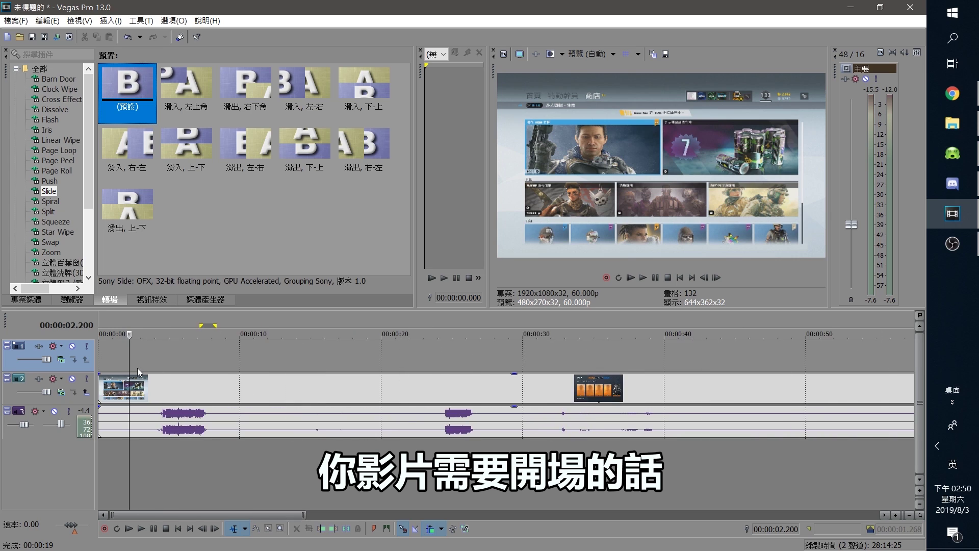
{"action": "scroll", "coordinate": [137, 368], "scroll_direction": "up", "scroll_amount": 2}
{"action": "left_click", "coordinate": [103, 360]}
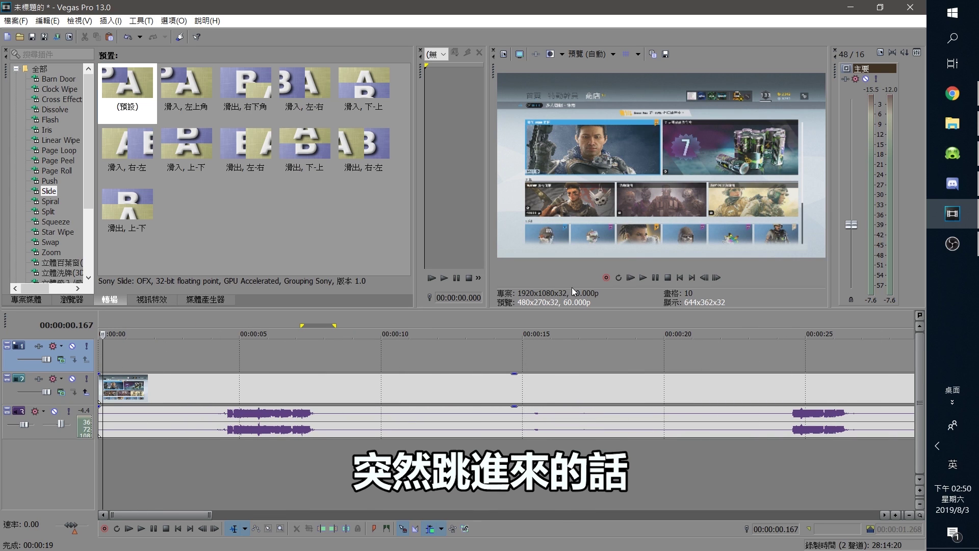
{"action": "scroll", "coordinate": [219, 388], "scroll_direction": "up", "scroll_amount": 4}
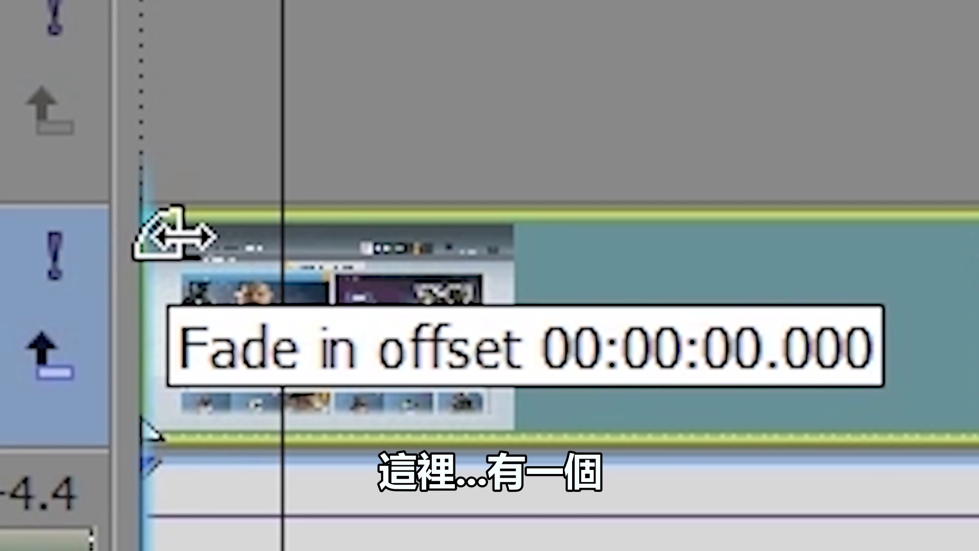
{"action": "left_click_drag", "start_coordinate": [100, 376], "coordinate": [107, 377]}
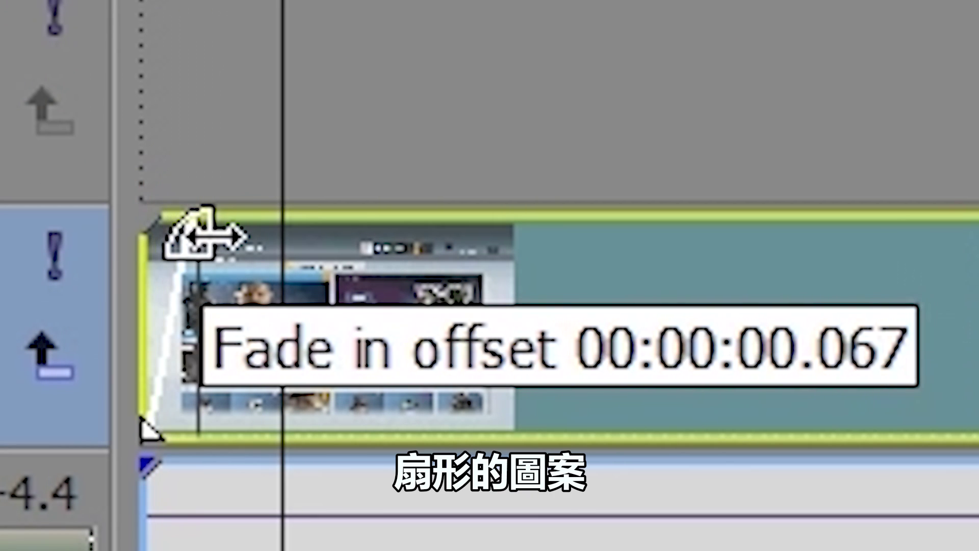
{"action": "left_click_drag", "start_coordinate": [204, 235], "coordinate": [132, 225]}
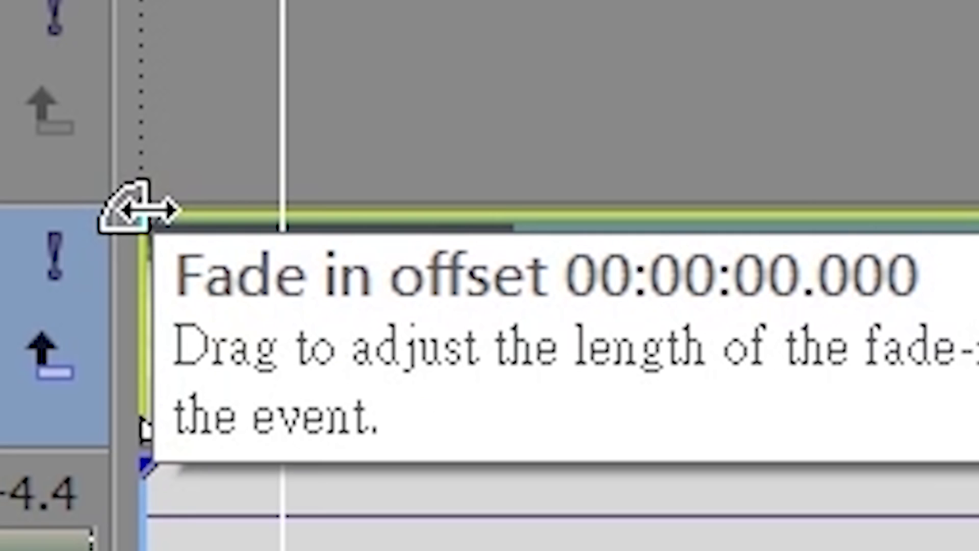
{"action": "left_click_drag", "start_coordinate": [146, 209], "coordinate": [398, 219]}
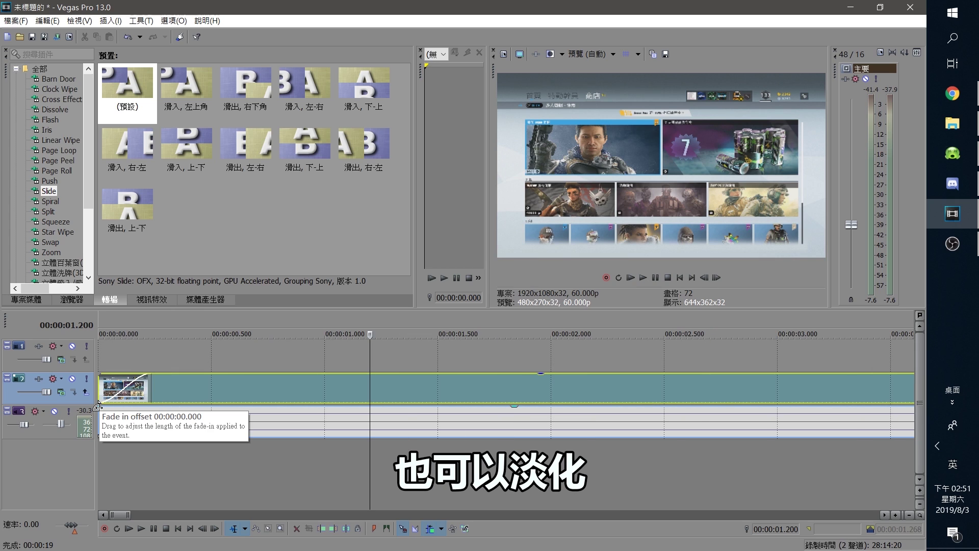
{"action": "left_click_drag", "start_coordinate": [97, 406], "coordinate": [155, 407]}
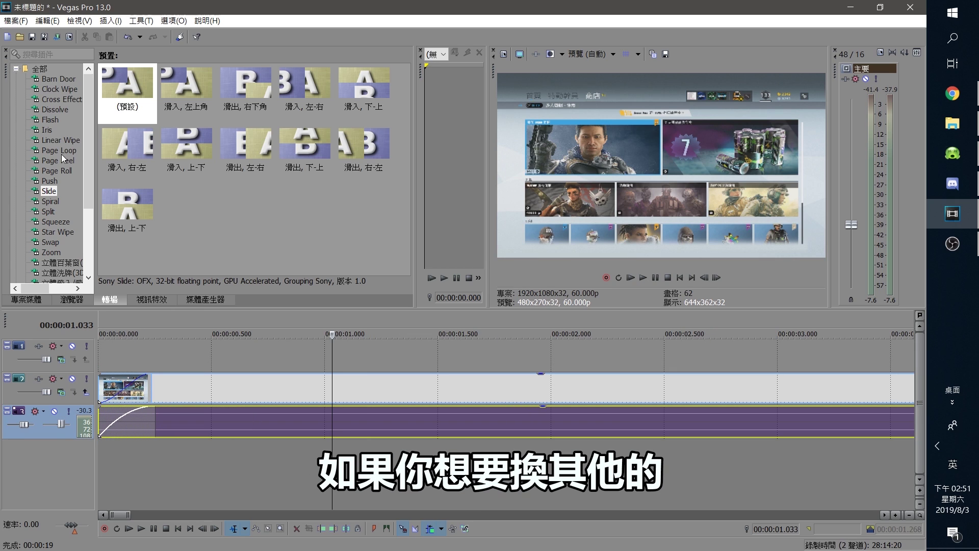
Step: Apply the 強閃光 preset of the Flash transition to the video event's fade-in, inspect its tint options and close the settings
{"action": "left_click", "coordinate": [49, 181]}
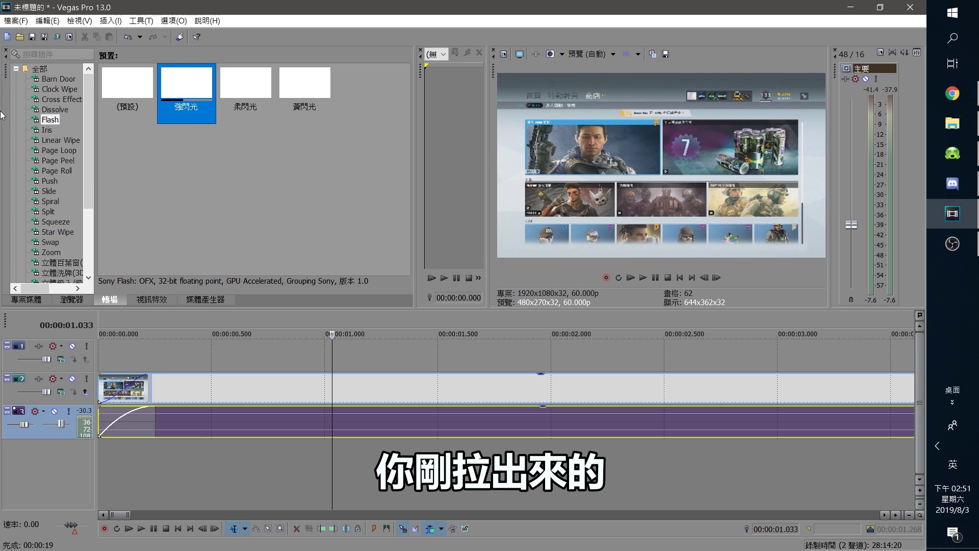
{"action": "left_click_drag", "start_coordinate": [189, 82], "coordinate": [118, 377]}
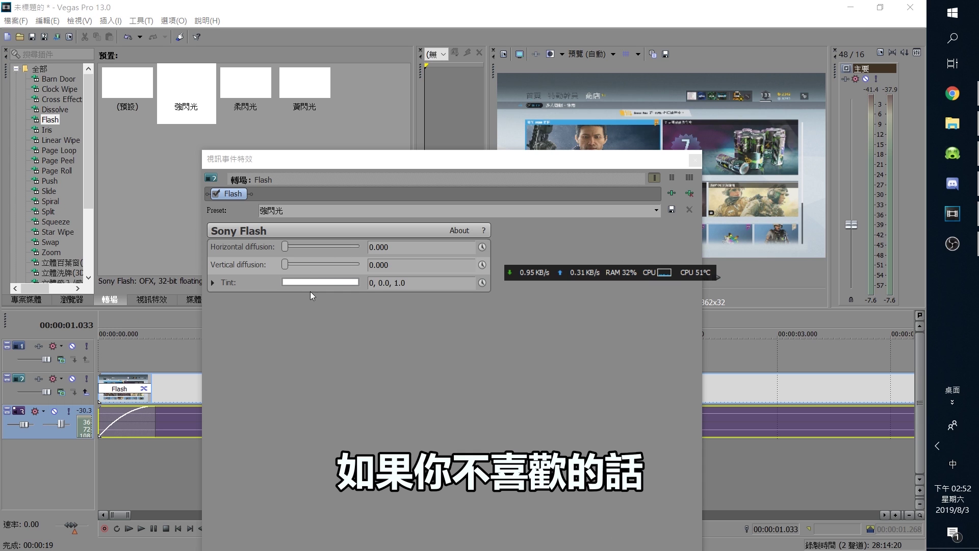
{"action": "left_click", "coordinate": [484, 249]}
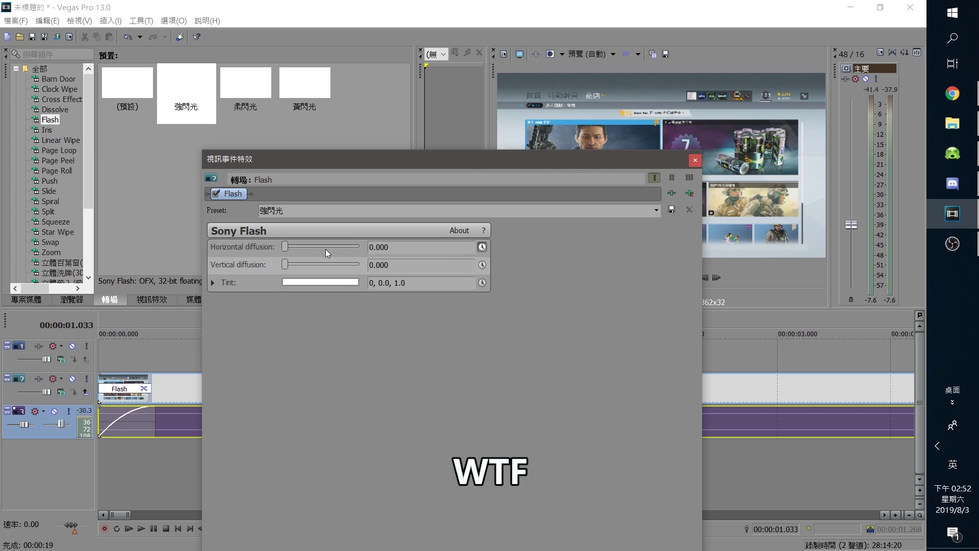
{"action": "left_click", "coordinate": [212, 281]}
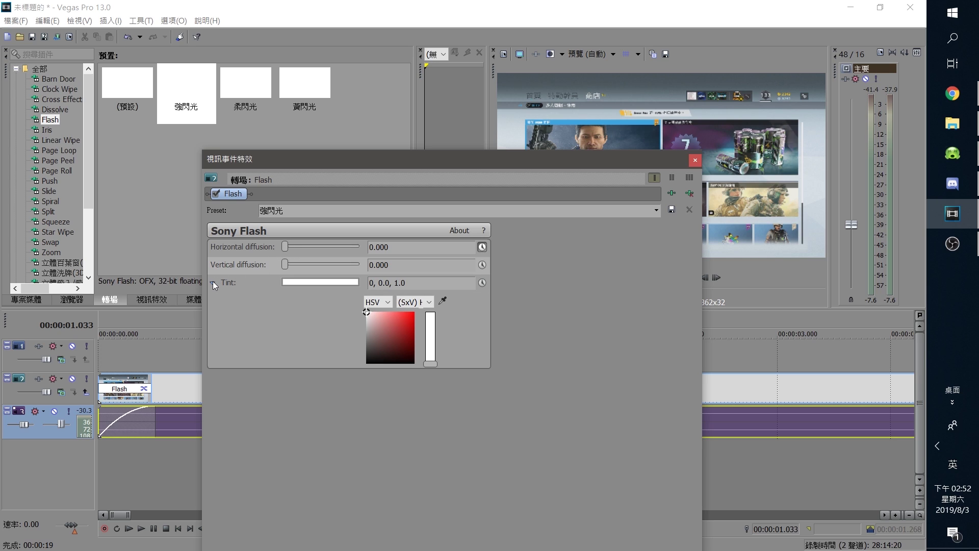
{"action": "left_click", "coordinate": [213, 282]}
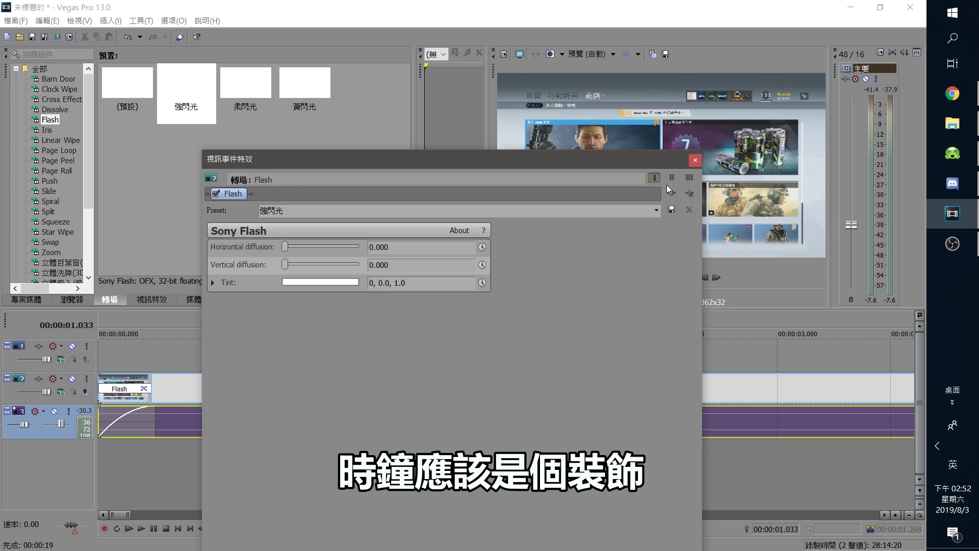
{"action": "left_click", "coordinate": [695, 160]}
Step: Play the opening of the clip to check the Flash transition, and pause playback
{"action": "left_click", "coordinate": [643, 277]}
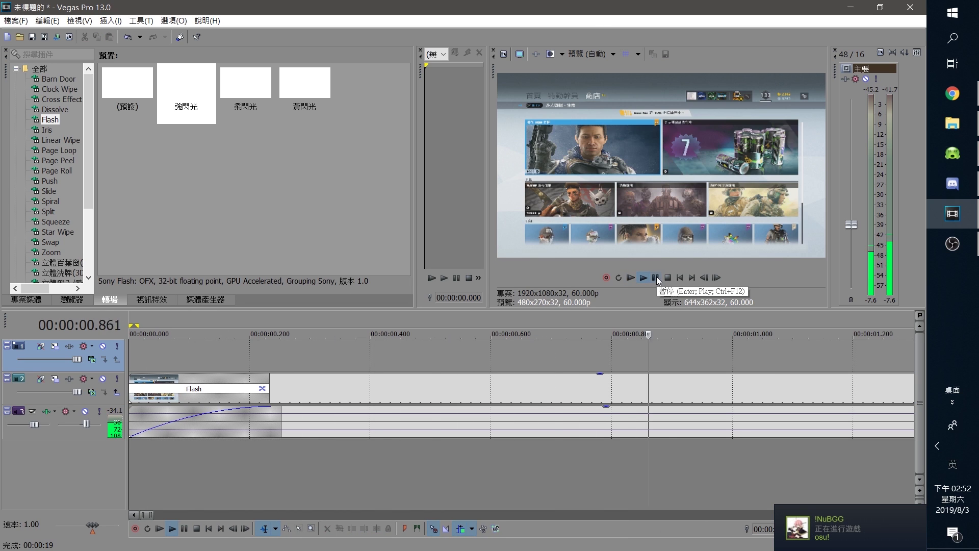
{"action": "left_click", "coordinate": [656, 278]}
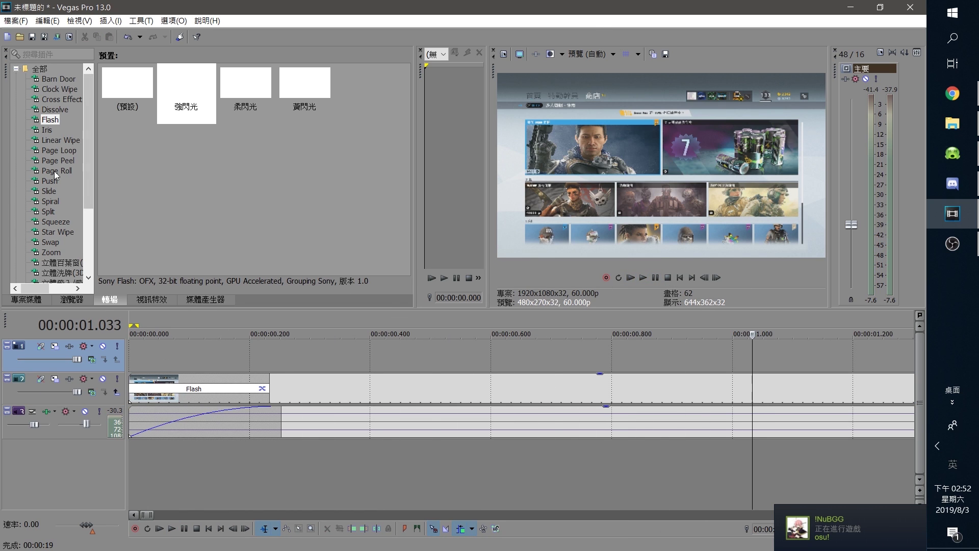
{"action": "scroll", "coordinate": [54, 171], "scroll_direction": "down", "scroll_amount": 3}
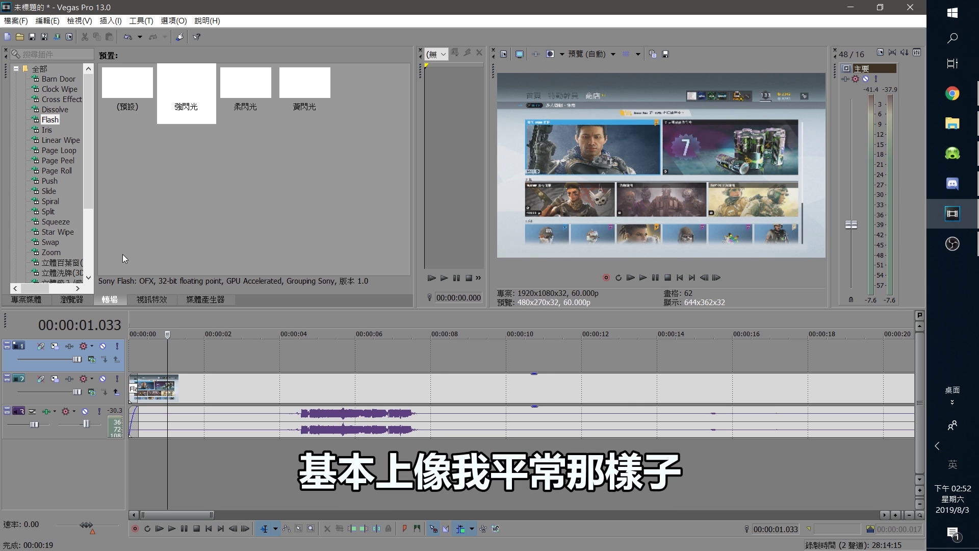
{"action": "left_click", "coordinate": [251, 380]}
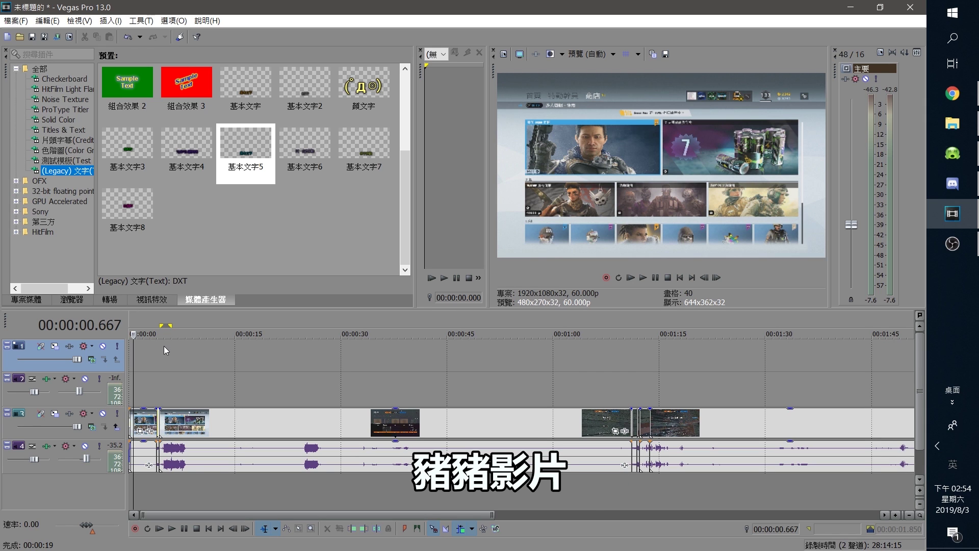
Step: Try marking time selections for rendering, from 00:00:02.467 to 00:00:12.483 and over the full length of the project
{"action": "scroll", "coordinate": [171, 372], "scroll_direction": "up", "scroll_amount": 3}
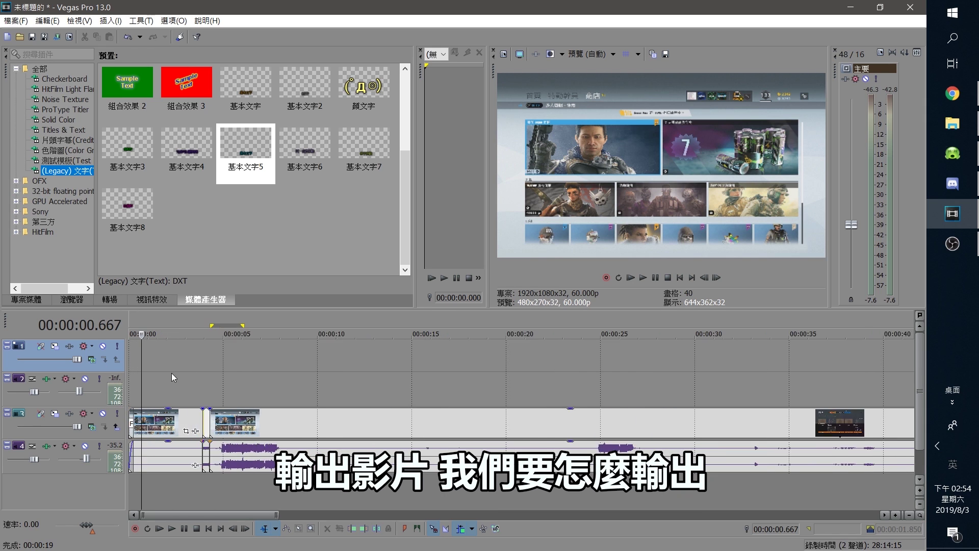
{"action": "left_click_drag", "start_coordinate": [199, 373], "coordinate": [482, 365]}
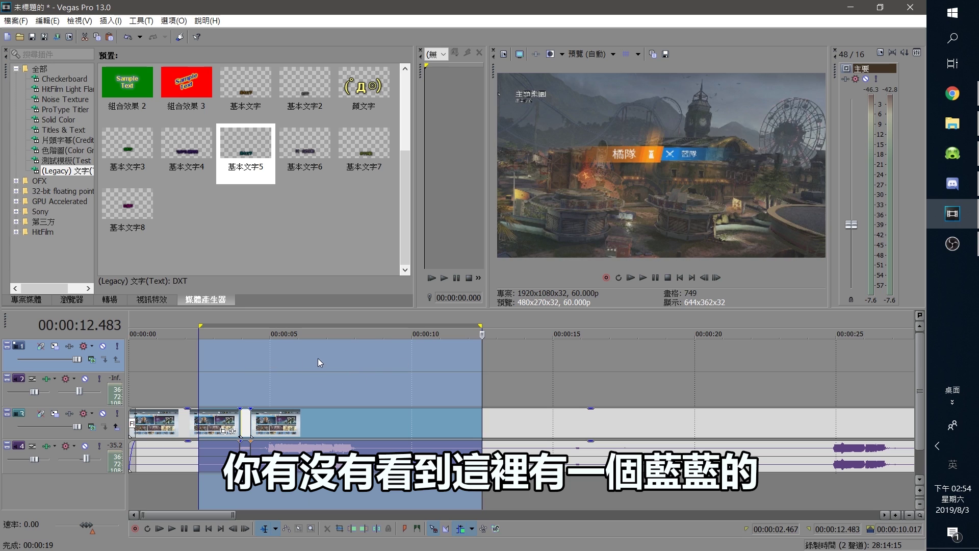
{"action": "left_click_drag", "start_coordinate": [154, 365], "coordinate": [630, 366]}
{"action": "left_click", "coordinate": [304, 362]}
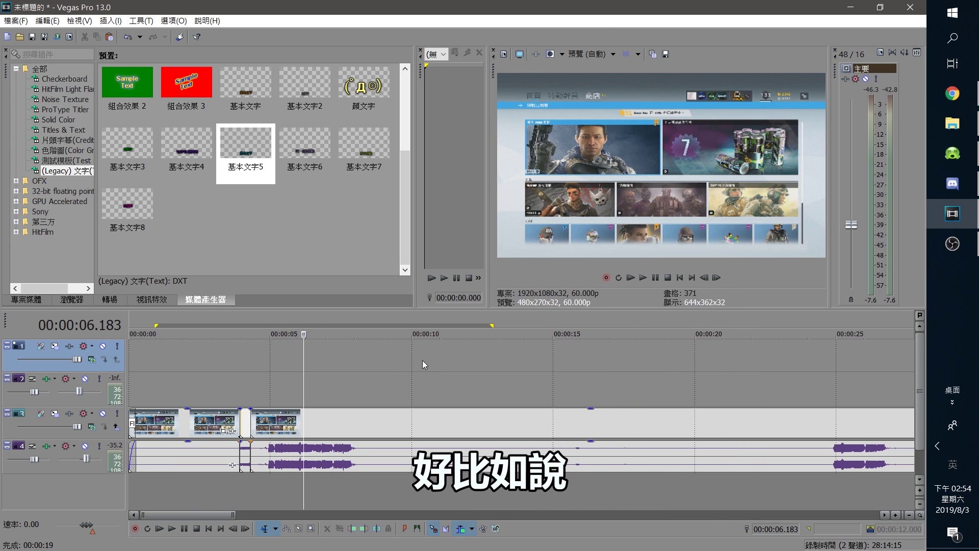
{"action": "left_click", "coordinate": [376, 361]}
{"action": "scroll", "coordinate": [376, 361], "scroll_direction": "down", "scroll_amount": 6}
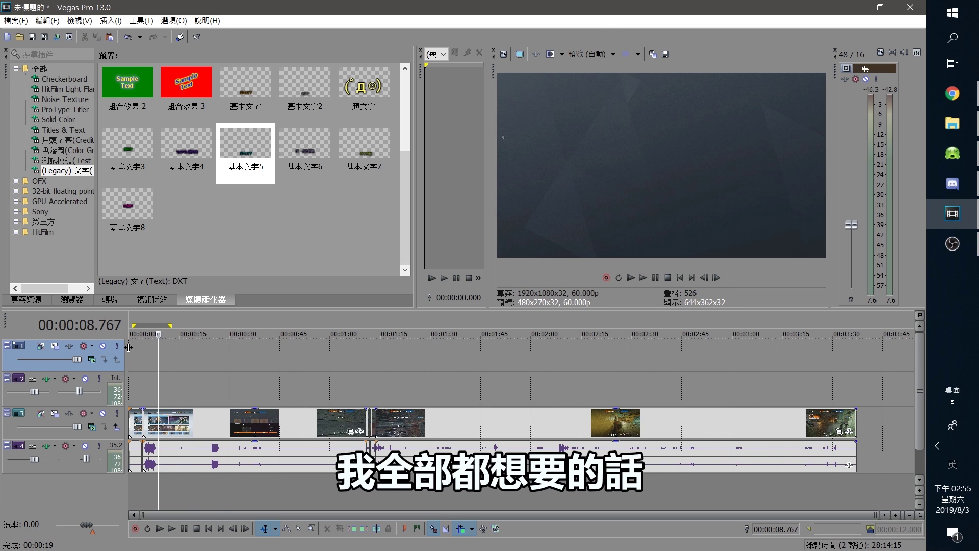
{"action": "left_click_drag", "start_coordinate": [133, 353], "coordinate": [854, 364]}
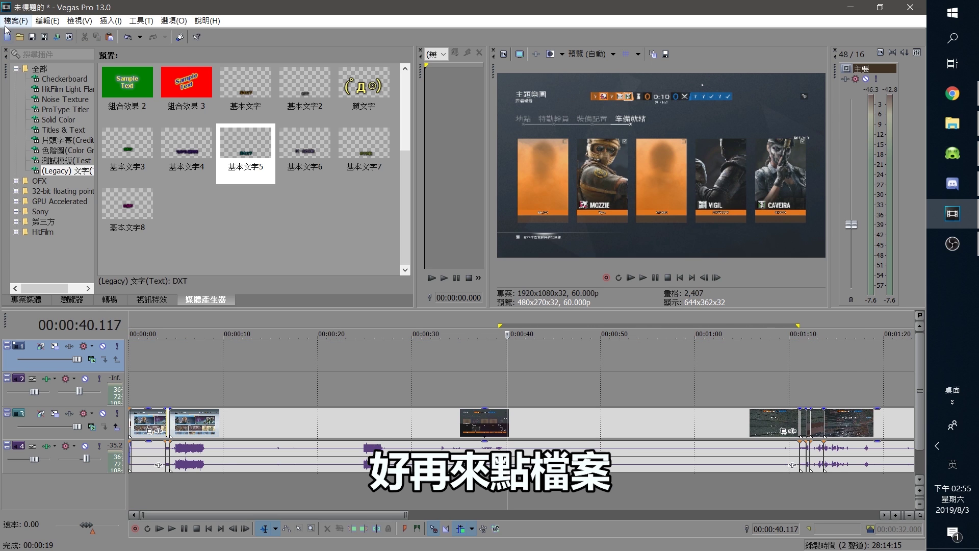
Step: Open the Render As settings, turn off the favorites-only filter and expand the Sony XAVC / XAVC S formats
{"action": "left_click", "coordinate": [7, 23]}
{"action": "left_click", "coordinate": [40, 115]}
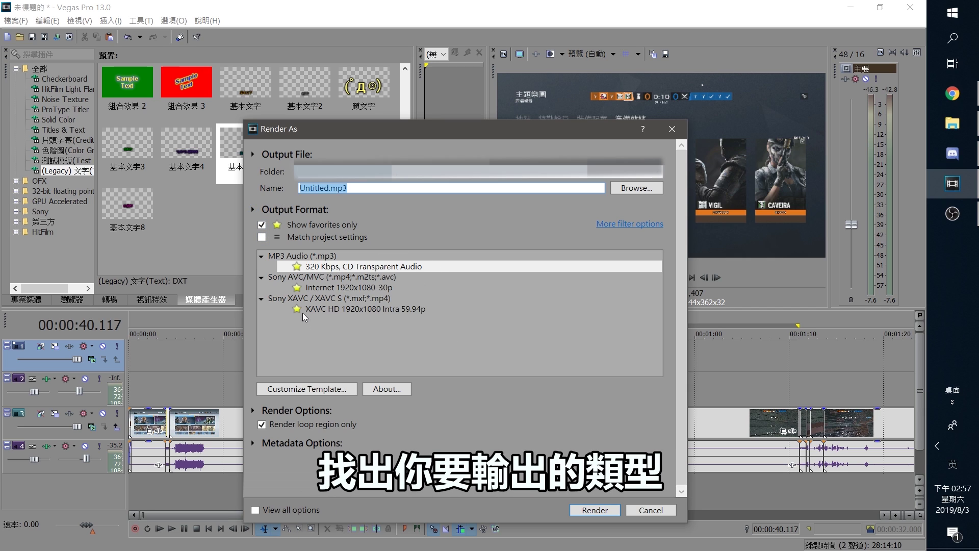
{"action": "left_click", "coordinate": [262, 225]}
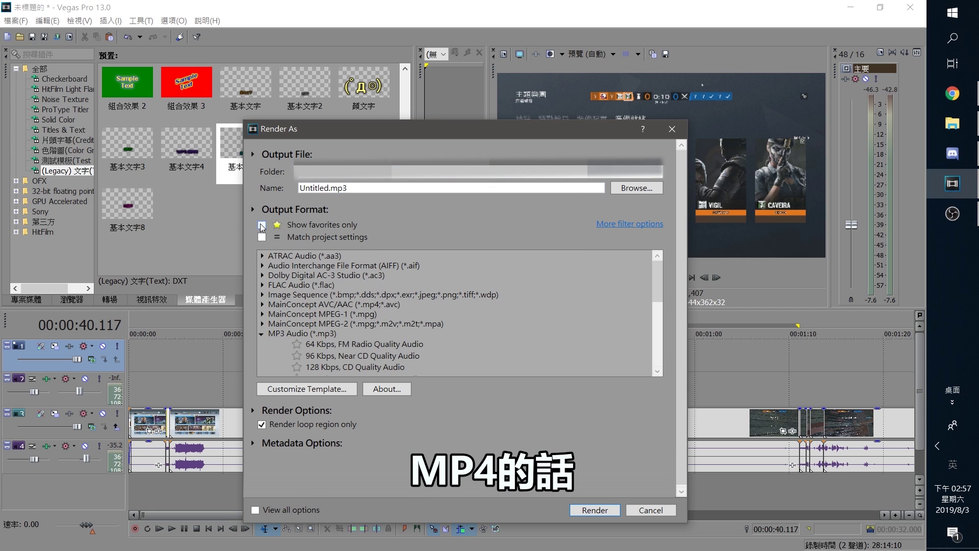
{"action": "scroll", "coordinate": [332, 284], "scroll_direction": "down", "scroll_amount": 5}
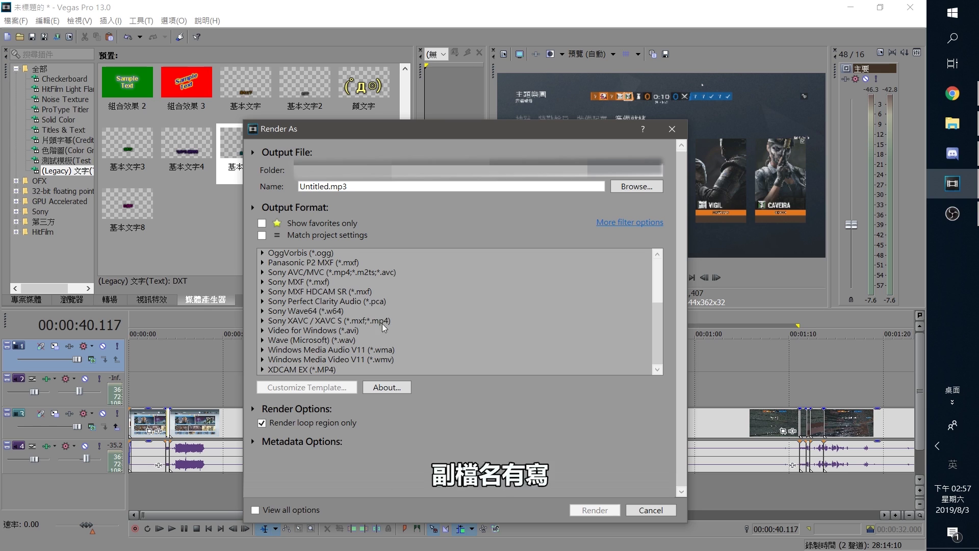
{"action": "left_click", "coordinate": [262, 320]}
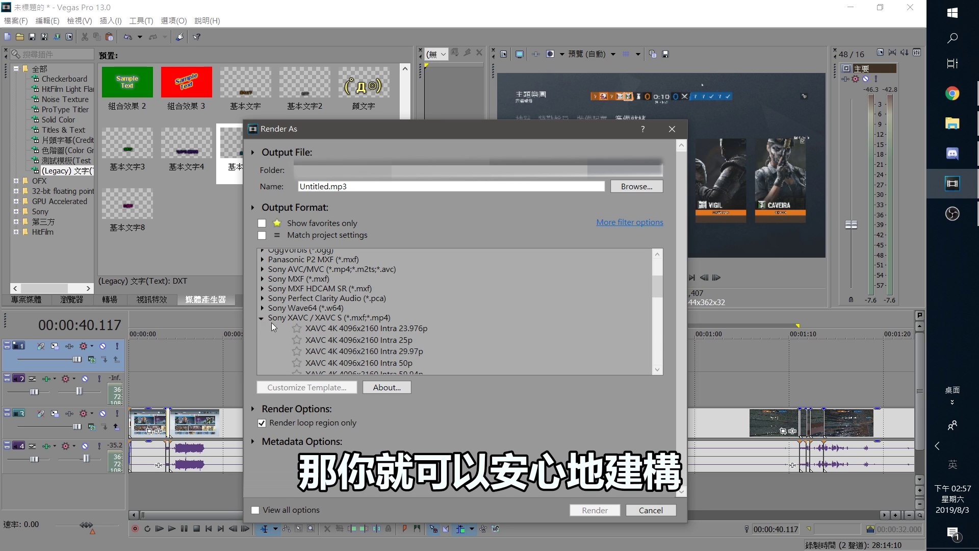
Step: Render the loop region to Untitled.mp4 with the Sony AVC/MVC template Internet 1920x1080-30p
{"action": "scroll", "coordinate": [417, 347], "scroll_direction": "down", "scroll_amount": 5}
{"action": "scroll", "coordinate": [427, 315], "scroll_direction": "down", "scroll_amount": 4}
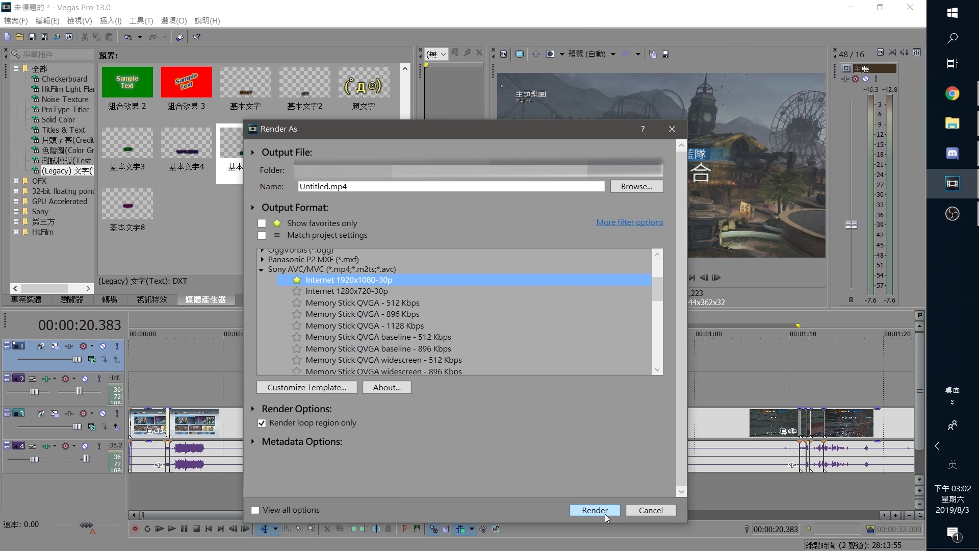
{"action": "left_click", "coordinate": [606, 514]}
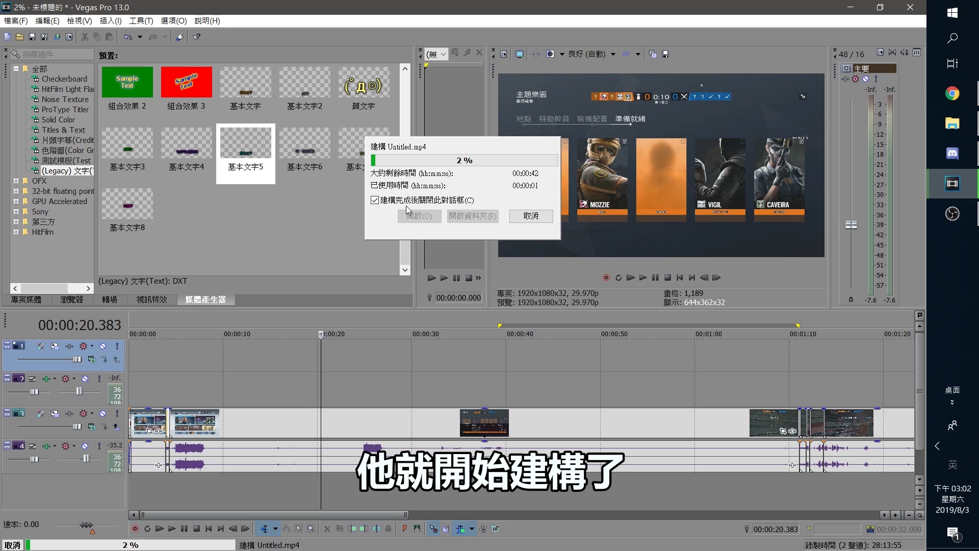